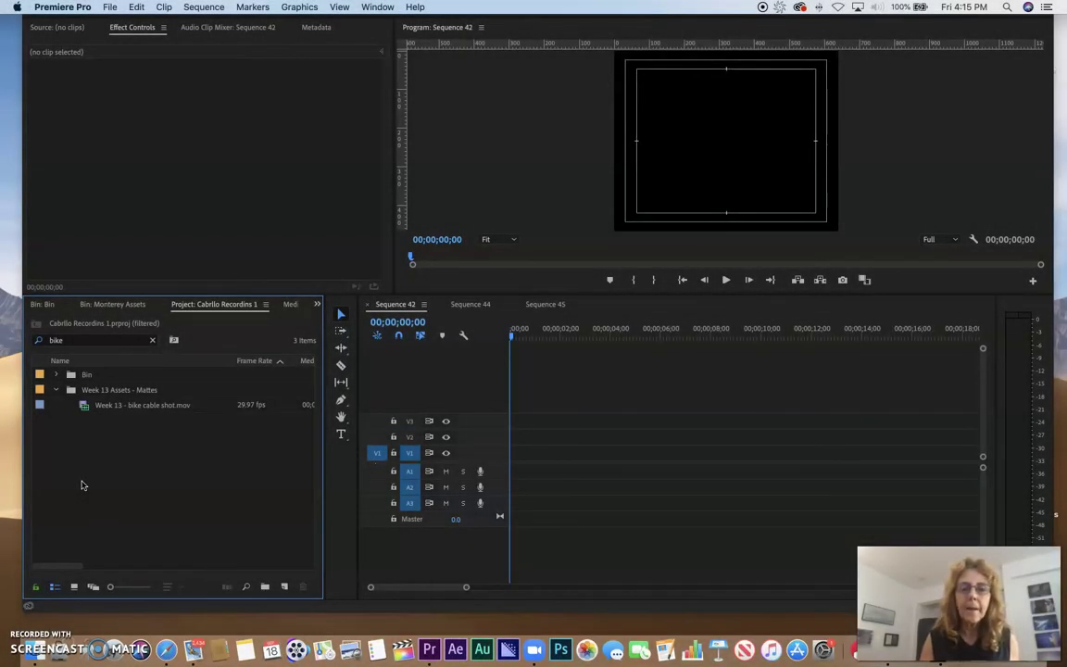
Place 'Week 13 - bike cable shot.mov' on V1/A1 at the start of Sequence 42 and select it
{"action": "left_click_drag", "start_coordinate": [139, 405], "coordinate": [500, 473]}
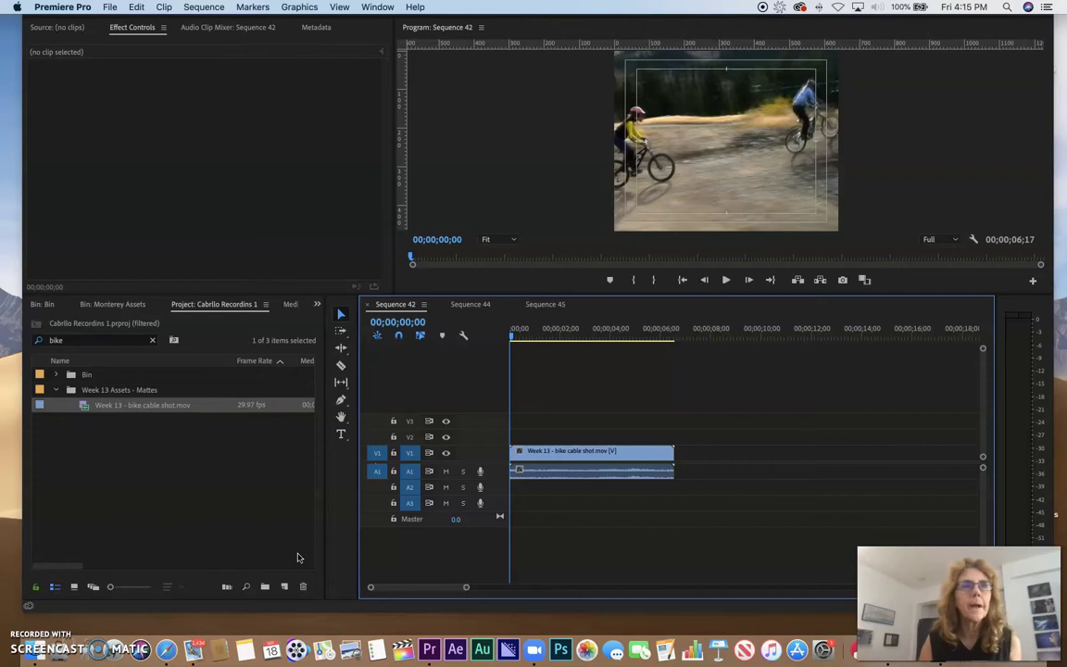
{"action": "left_click_drag", "start_coordinate": [512, 338], "coordinate": [338, 447]}
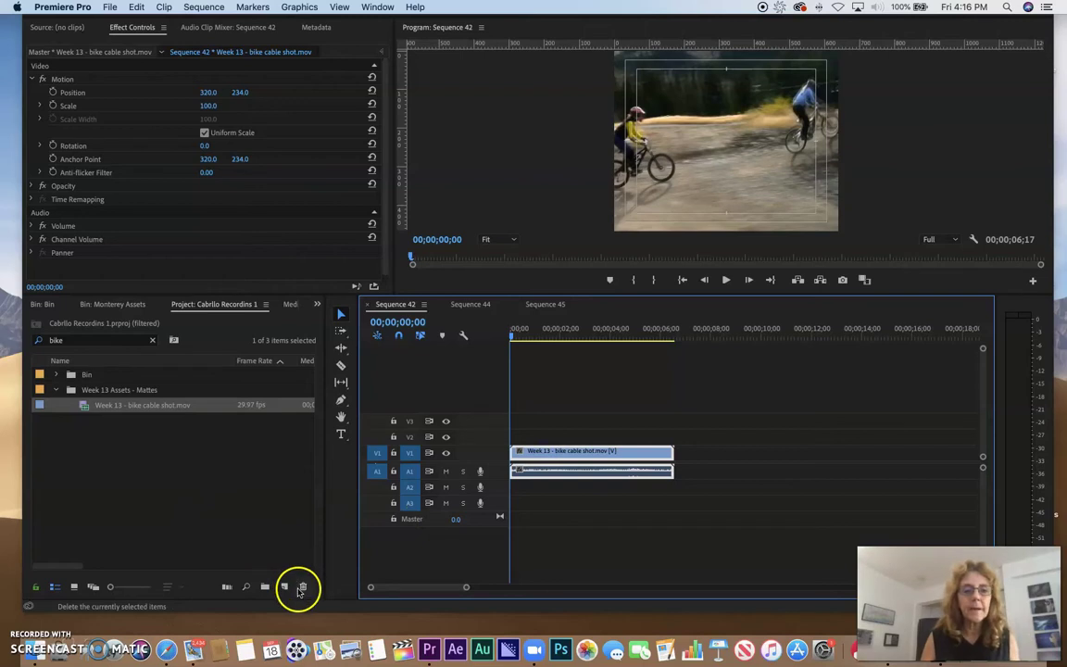
Create a new 640×468 Black Video item in the Project panel
{"action": "left_click", "coordinate": [285, 589]}
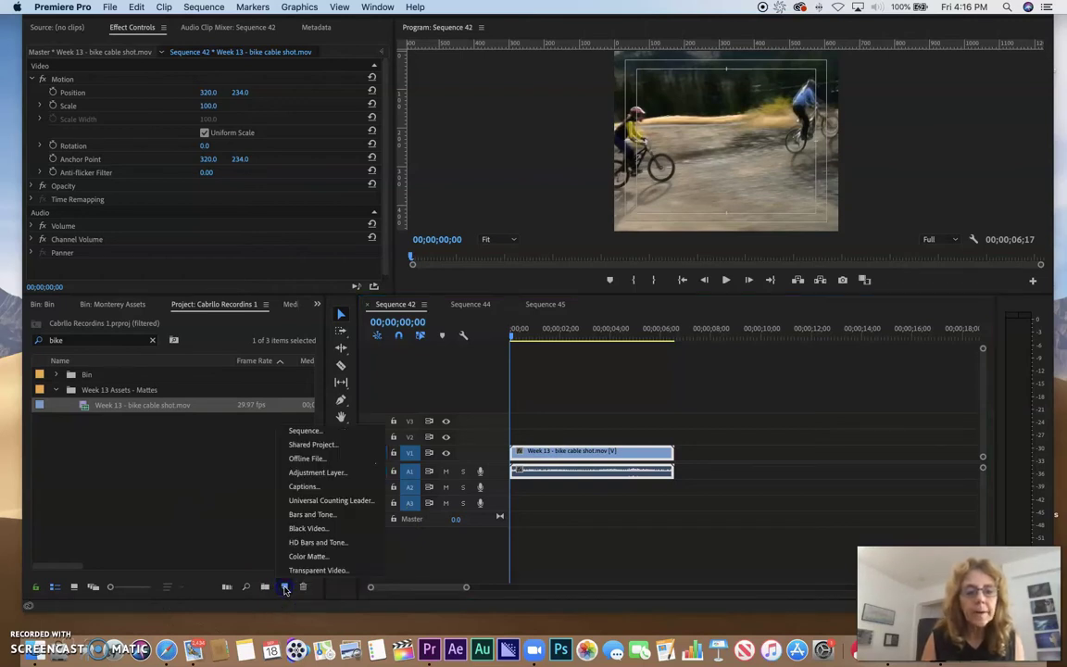
{"action": "left_click", "coordinate": [304, 529]}
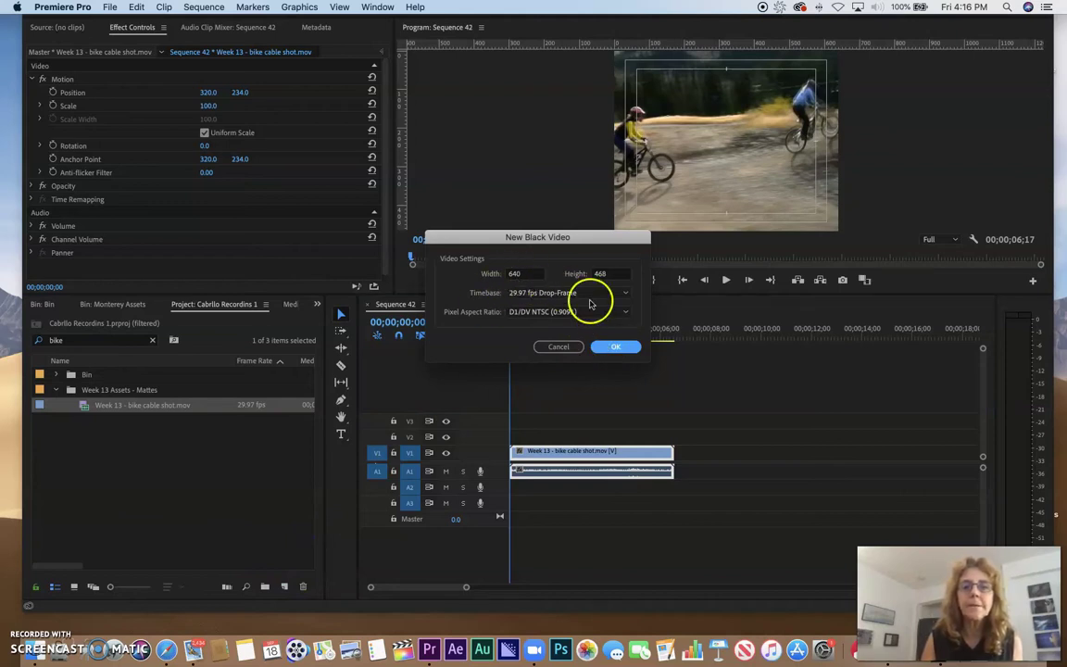
{"action": "left_click", "coordinate": [618, 348]}
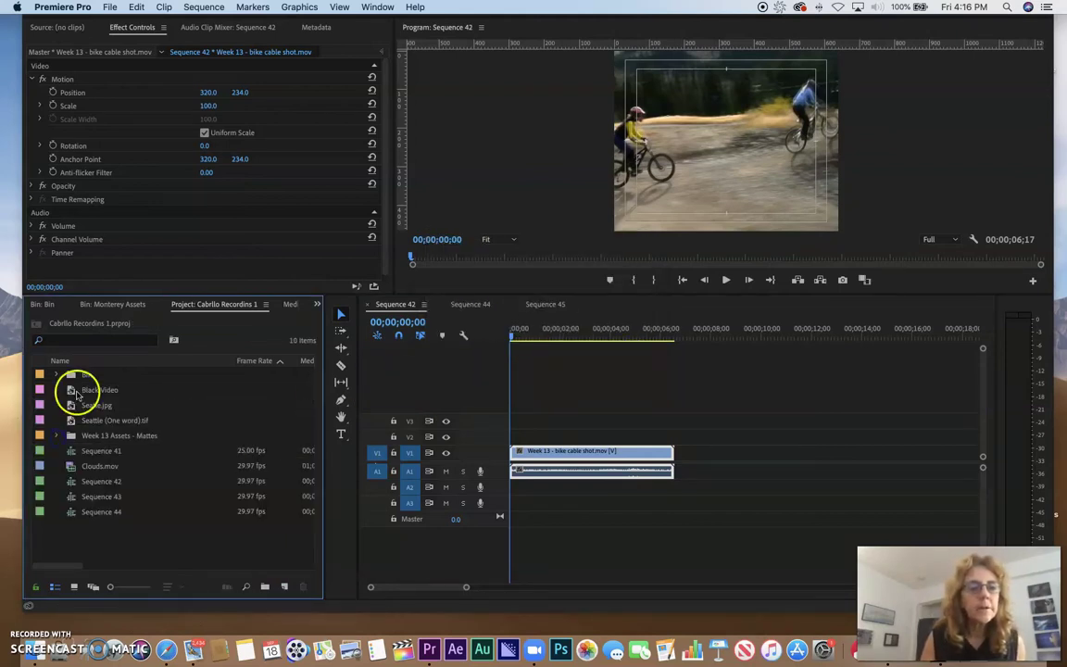
Place the Black Video on V3 at 0 above the bike clip and select it
{"action": "left_click_drag", "start_coordinate": [71, 393], "coordinate": [510, 420]}
{"action": "key", "text": "space"}
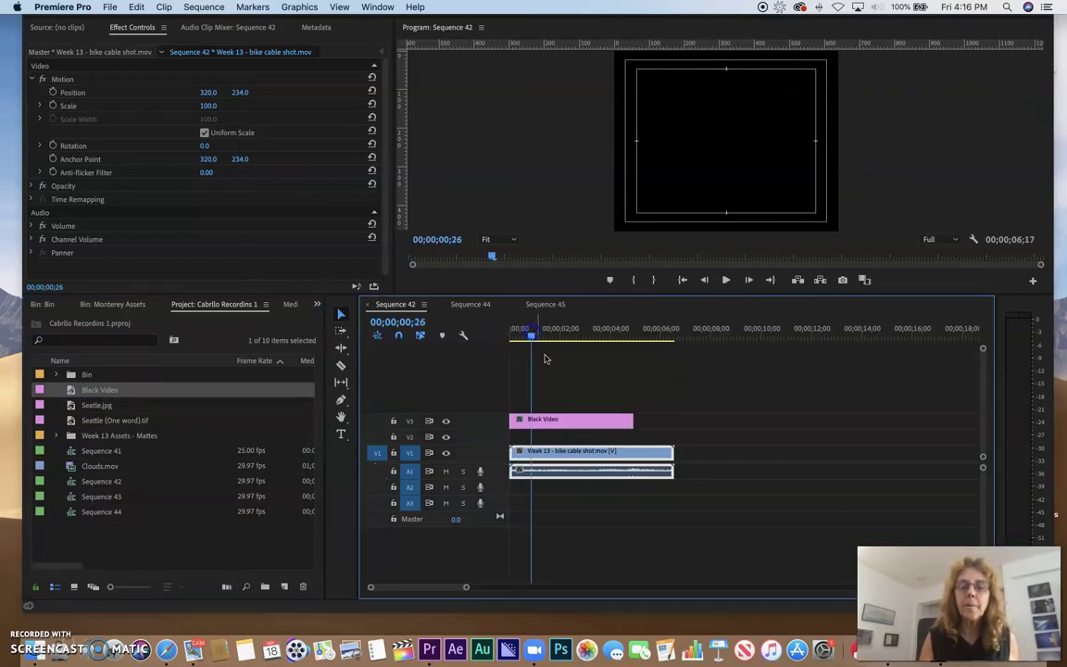
{"action": "left_click", "coordinate": [570, 424]}
{"action": "left_click", "coordinate": [569, 424]}
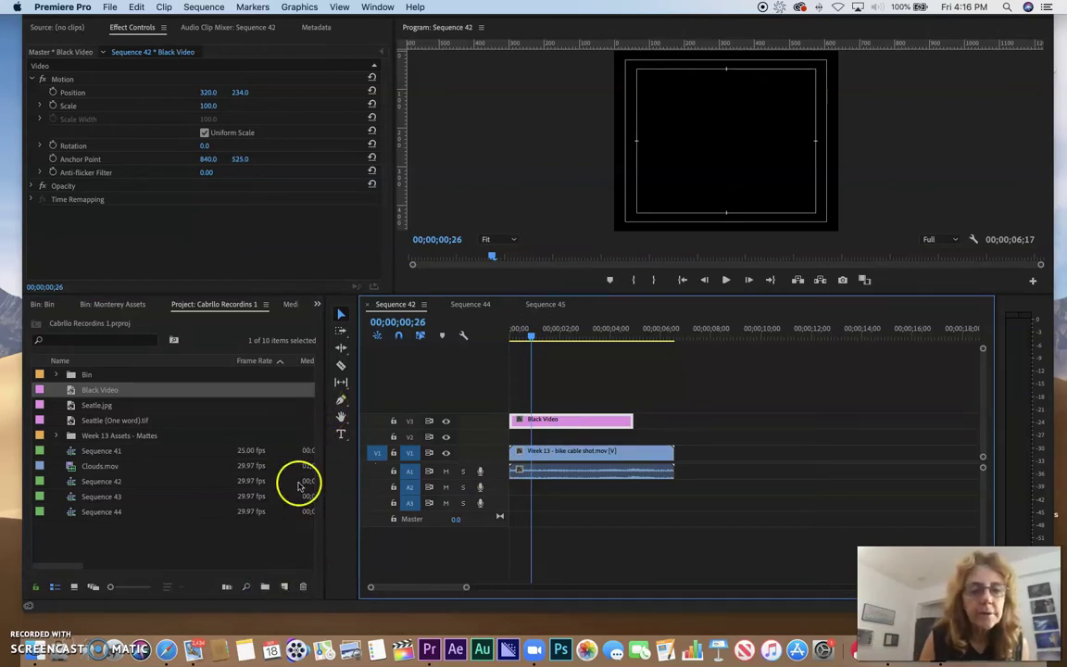
From the Effects panel's Video Effects > Generate folder, apply Circle to the Black Video clip
{"action": "left_click", "coordinate": [317, 306]}
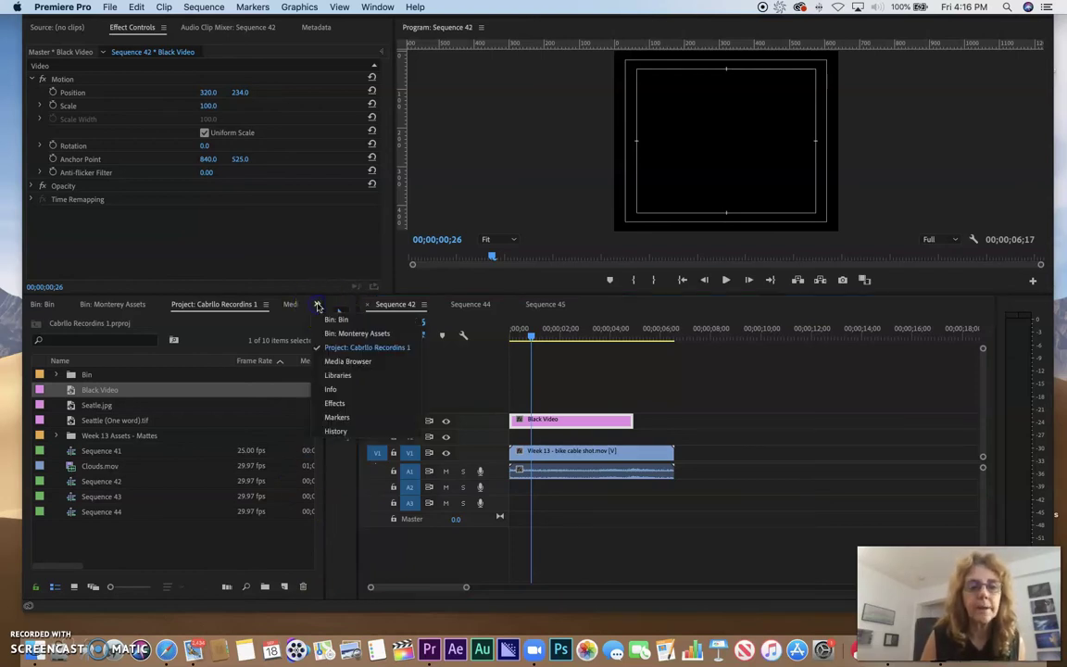
{"action": "left_click", "coordinate": [333, 404]}
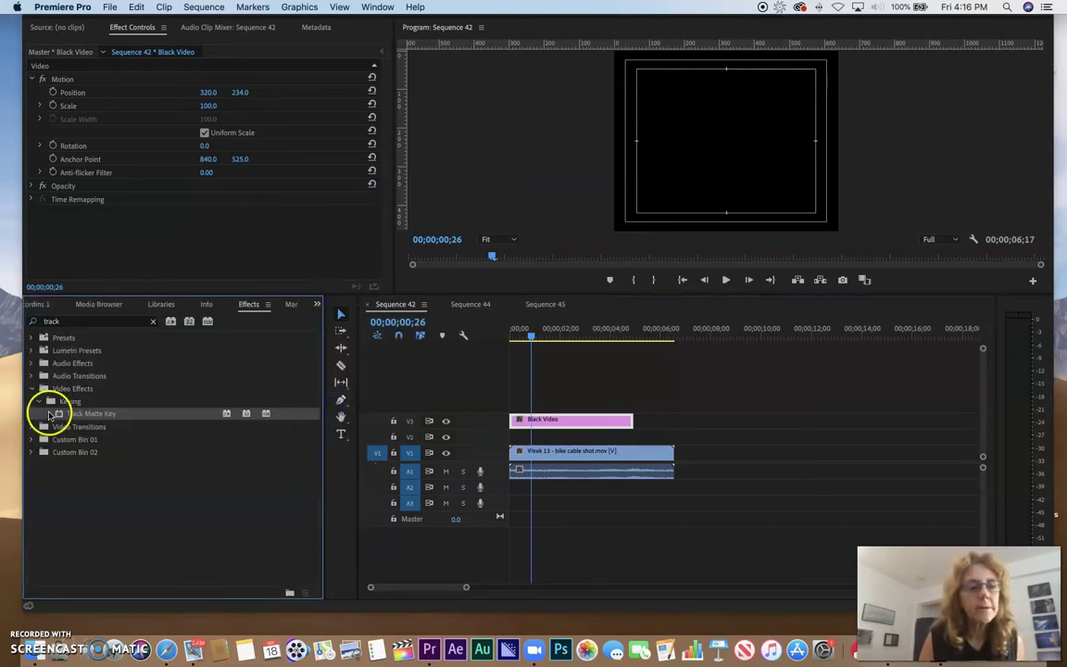
{"action": "key", "text": "BackSpace"}
{"action": "key", "text": "BackSpace"}
{"action": "key", "text": "BackSpace"}
{"action": "key", "text": "BackSpace"}
{"action": "key", "text": "BackSpace"}
{"action": "left_click_drag", "start_coordinate": [317, 429], "coordinate": [298, 534]}
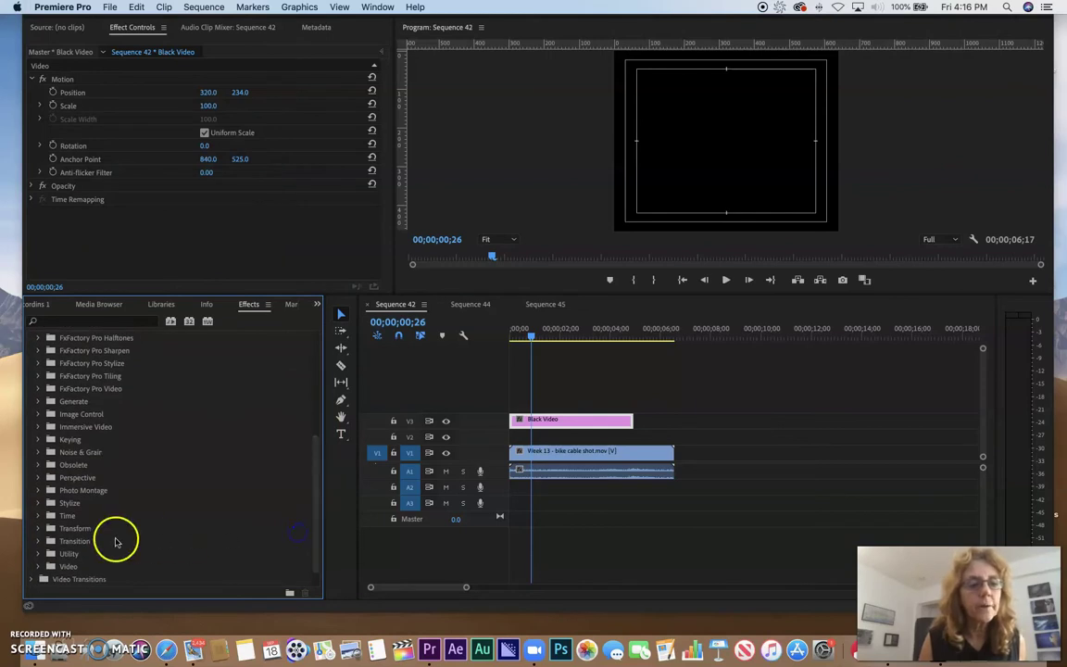
{"action": "left_click", "coordinate": [37, 402]}
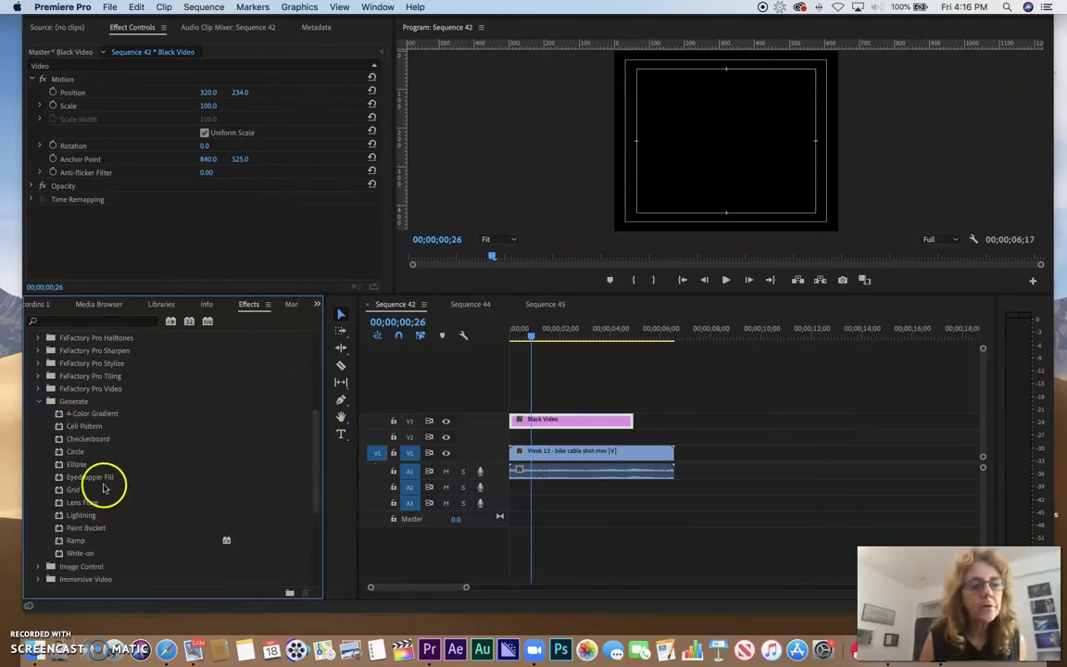
{"action": "left_click_drag", "start_coordinate": [57, 453], "coordinate": [572, 421]}
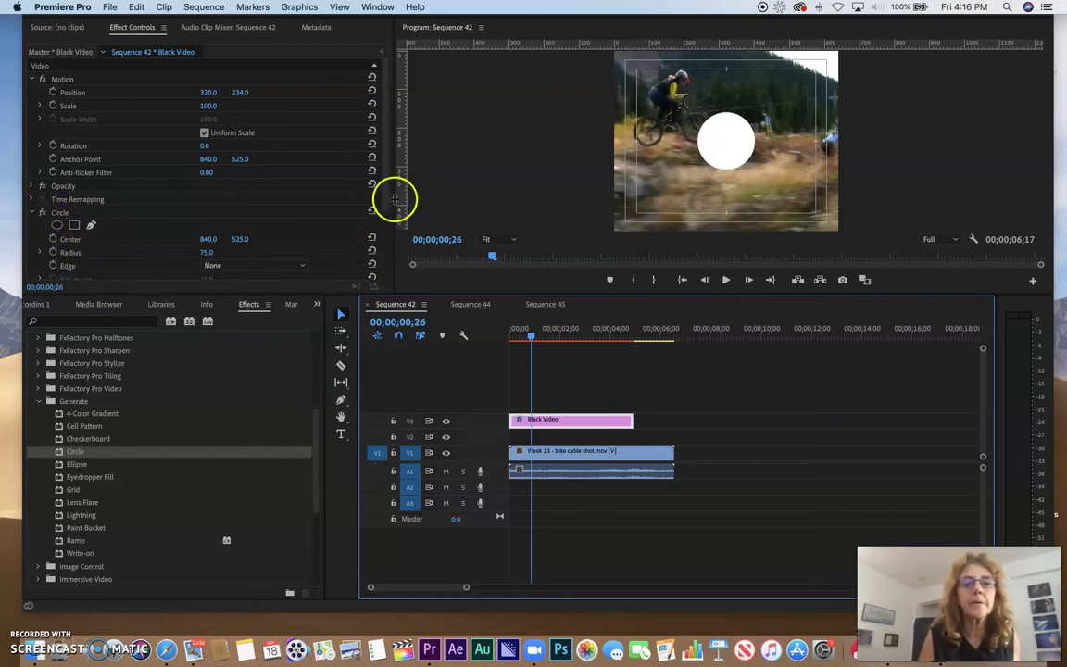
Set the Circle's Feather Outer Edge to 69.0 and return the playhead to 0
{"action": "left_click_drag", "start_coordinate": [384, 202], "coordinate": [385, 226]}
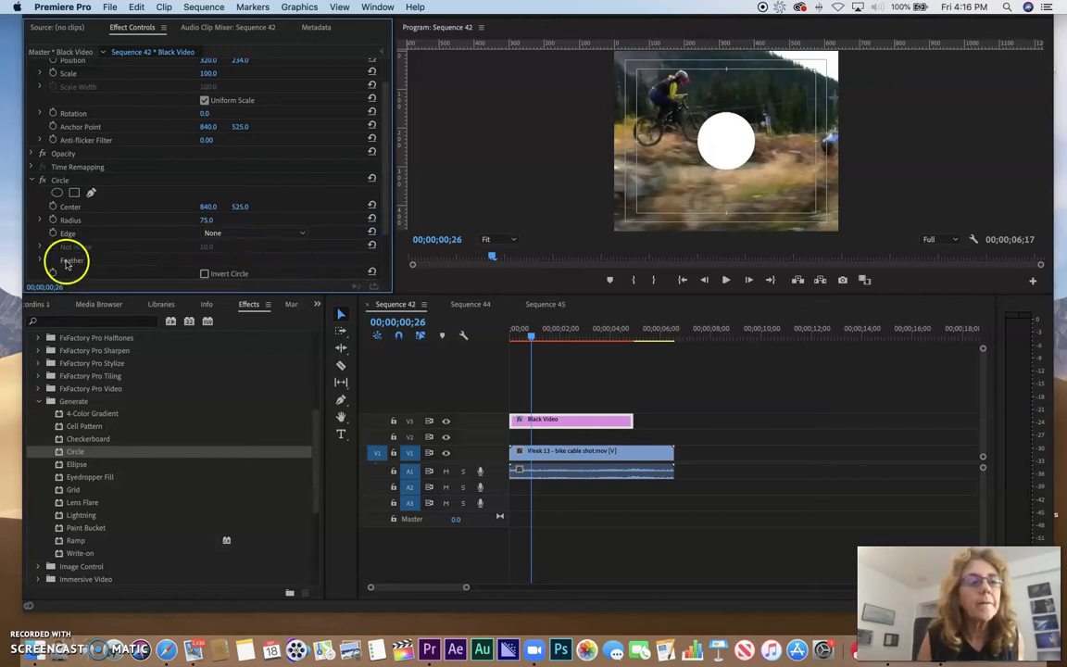
{"action": "left_click", "coordinate": [40, 260]}
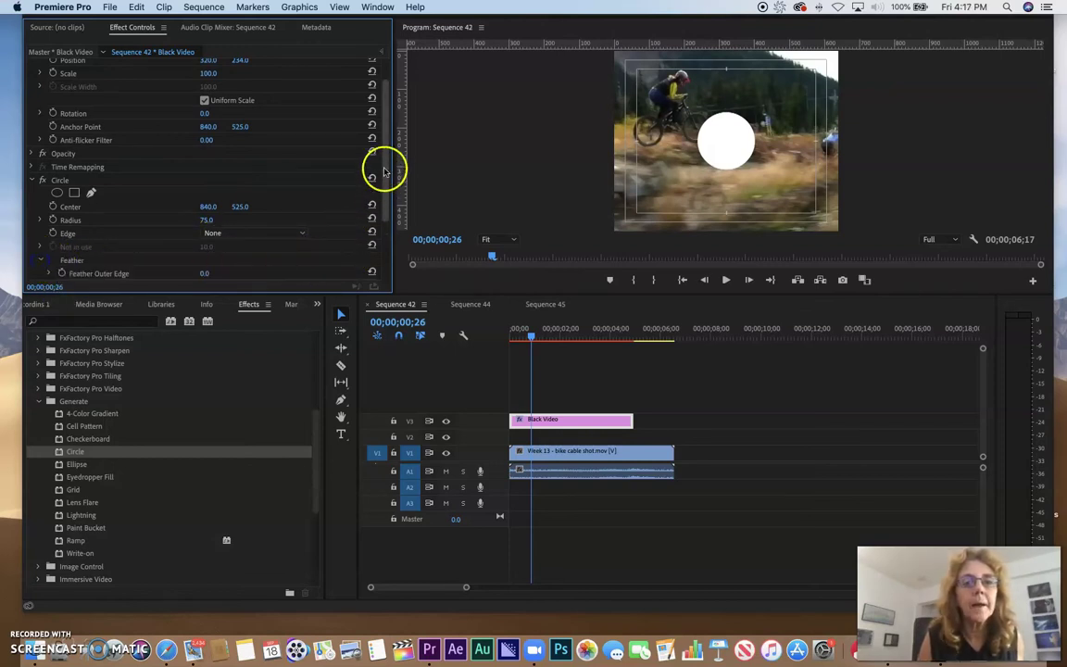
{"action": "left_click_drag", "start_coordinate": [384, 167], "coordinate": [384, 212]}
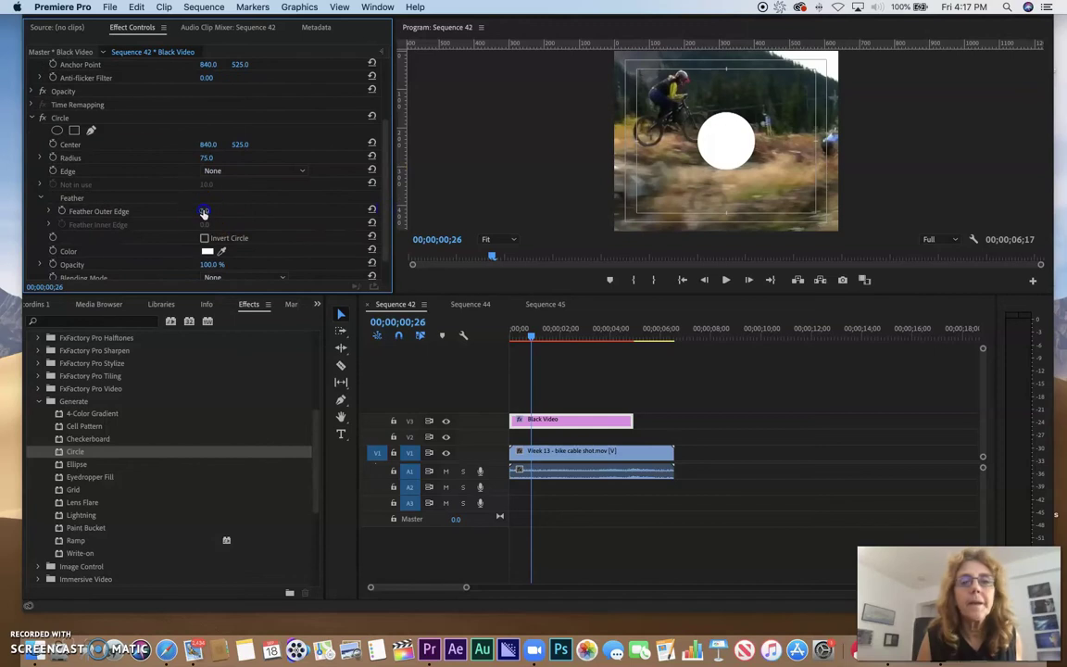
{"action": "left_click_drag", "start_coordinate": [204, 212], "coordinate": [204, 212]}
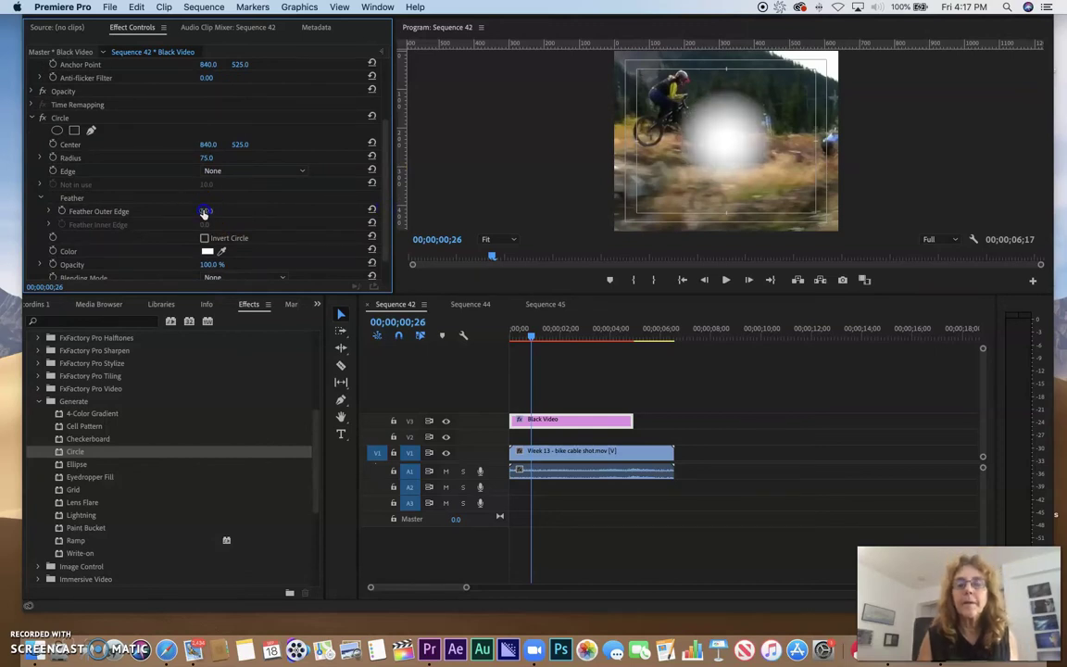
{"action": "left_click_drag", "start_coordinate": [517, 335], "coordinate": [506, 344]}
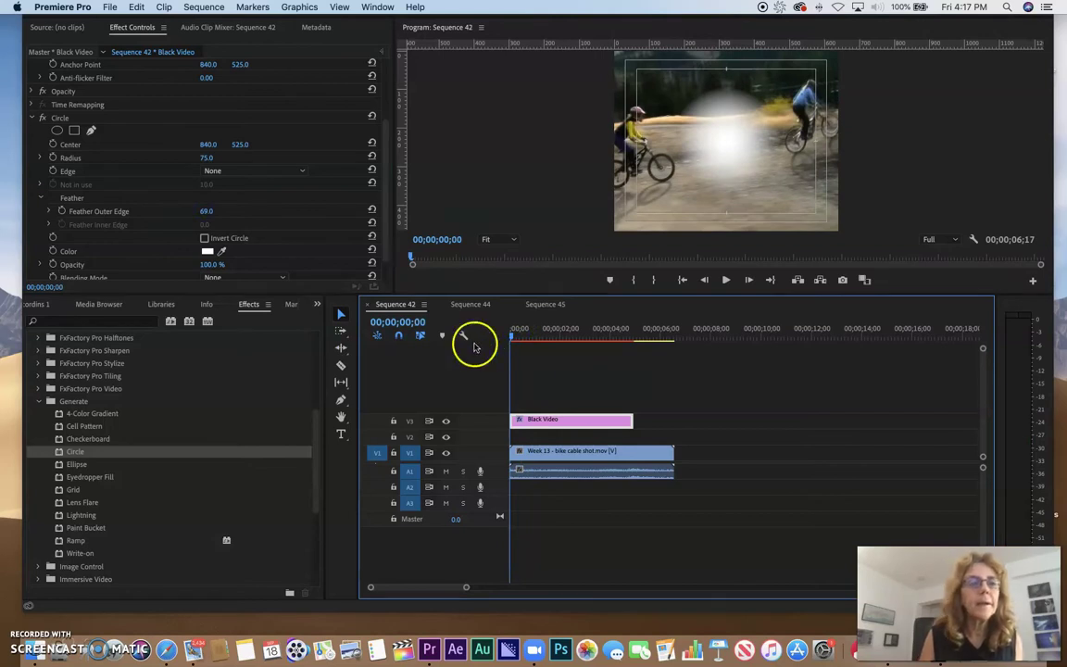
Keyframe the circle's Center over the first 1.5 seconds, moving it right and vertically with the rider
{"action": "left_click_drag", "start_coordinate": [208, 145], "coordinate": [208, 145]}
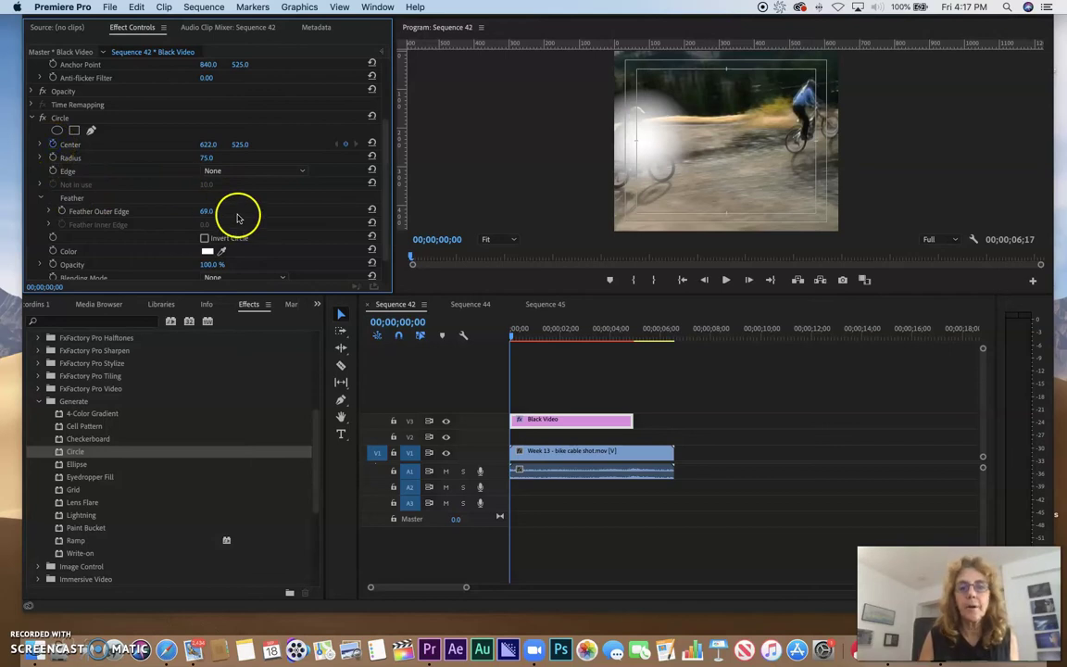
{"action": "left_click", "coordinate": [524, 336]}
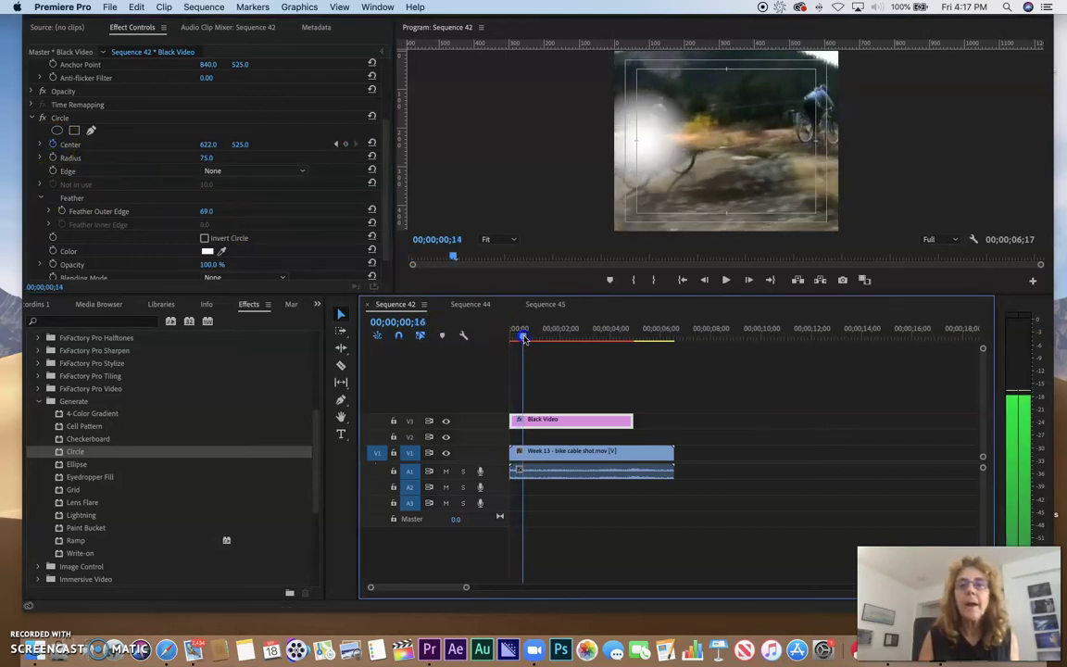
{"action": "left_click_drag", "start_coordinate": [523, 336], "coordinate": [533, 336]}
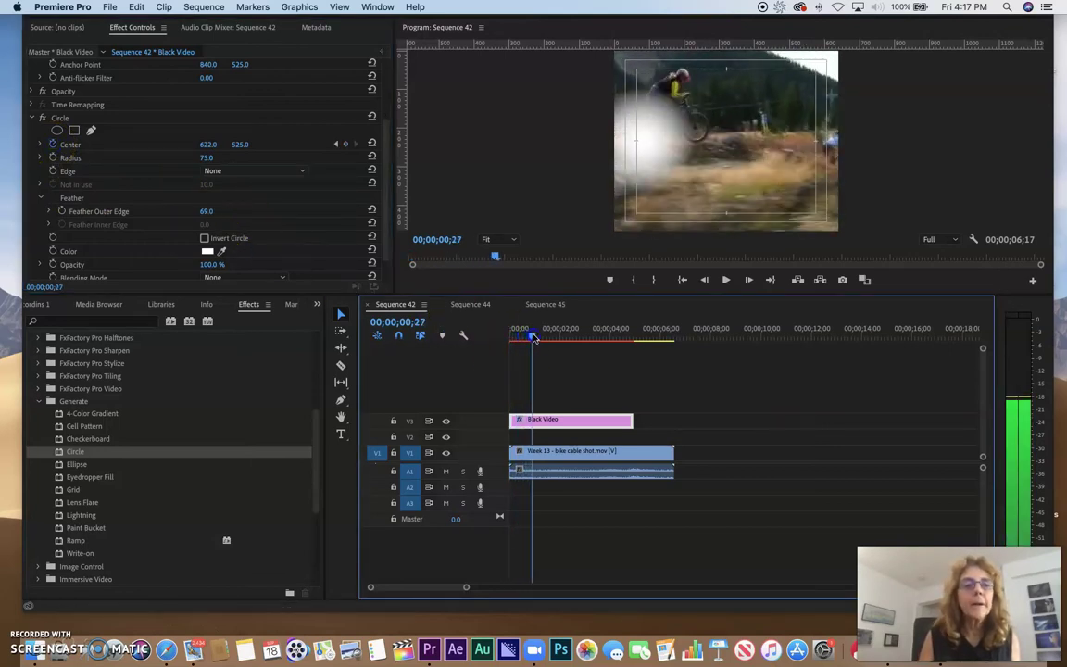
{"action": "left_click_drag", "start_coordinate": [206, 146], "coordinate": [241, 143]}
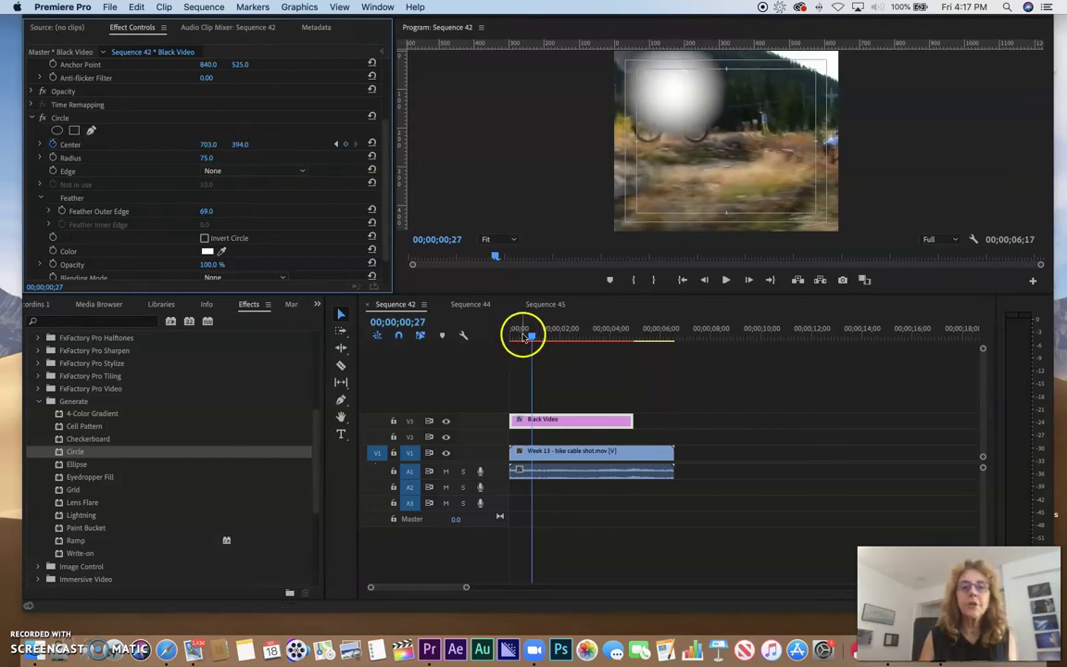
{"action": "left_click_drag", "start_coordinate": [524, 337], "coordinate": [552, 339]}
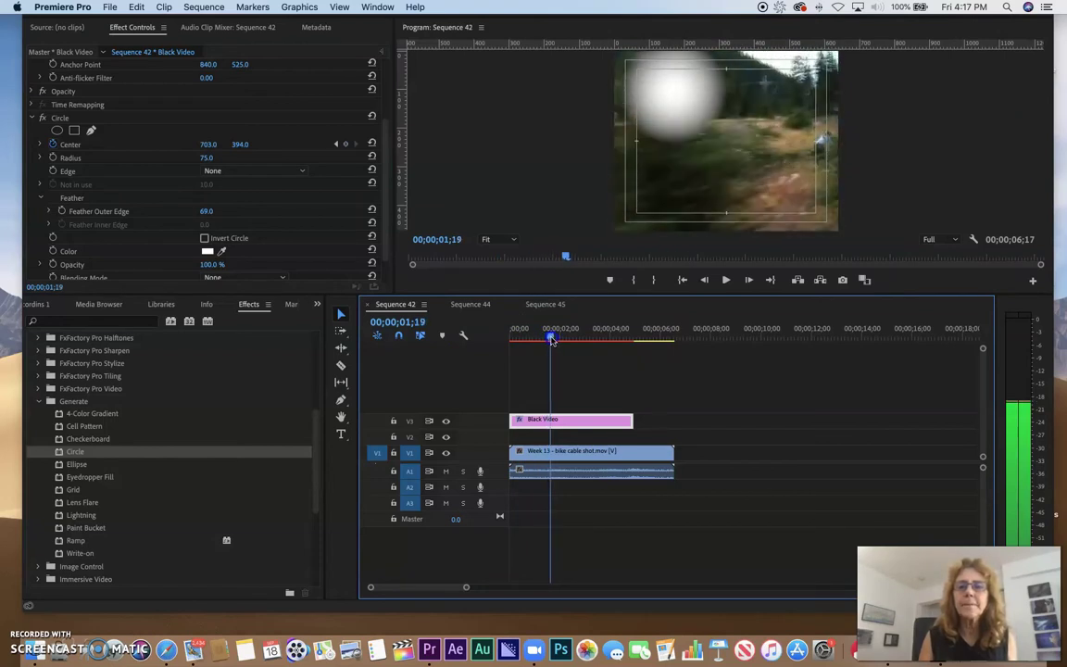
{"action": "left_click", "coordinate": [271, 222]}
{"action": "left_click_drag", "start_coordinate": [239, 145], "coordinate": [238, 144]}
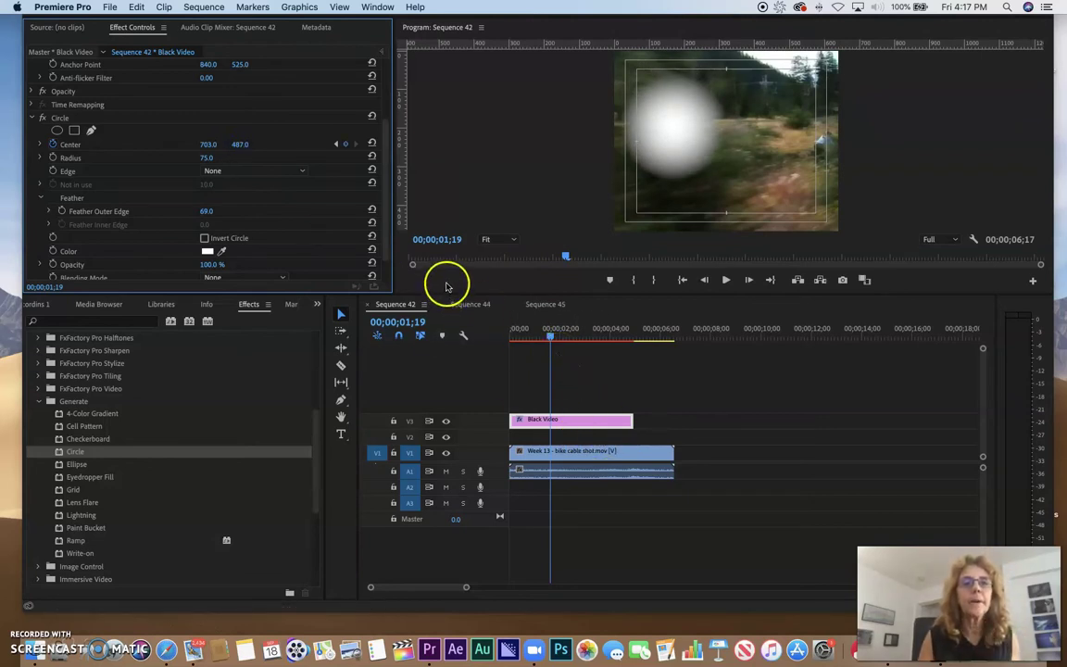
Preview from the start, then move the circle right to 799, 550 at 00;00;02;02
{"action": "left_click_drag", "start_coordinate": [550, 335], "coordinate": [493, 352]}
{"action": "key", "text": "space"}
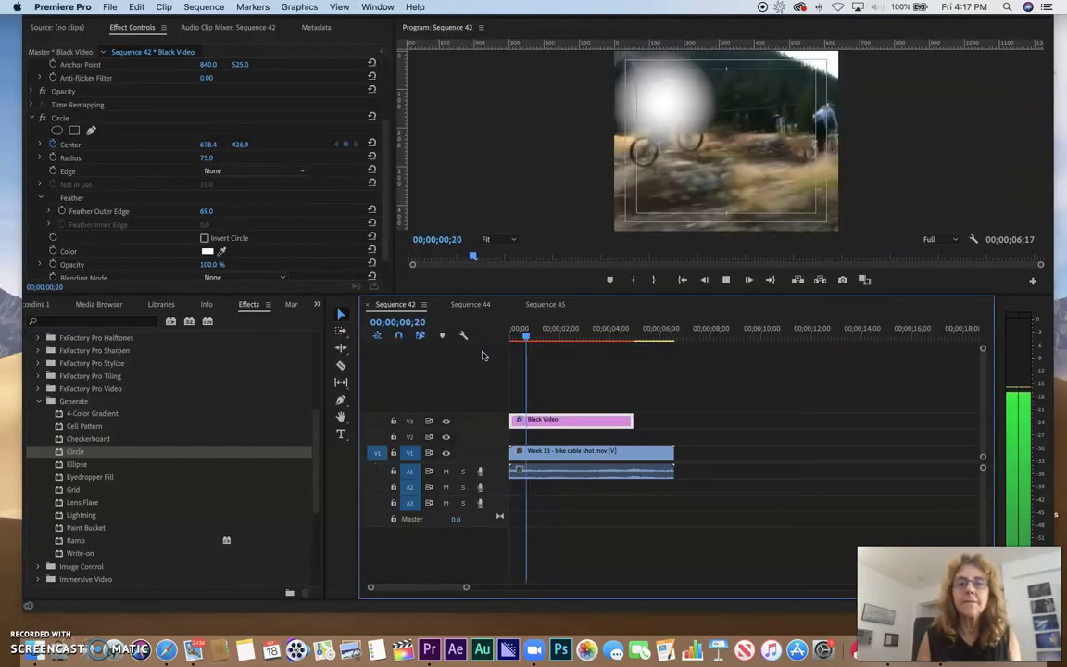
{"action": "left_click_drag", "start_coordinate": [496, 358], "coordinate": [560, 345]}
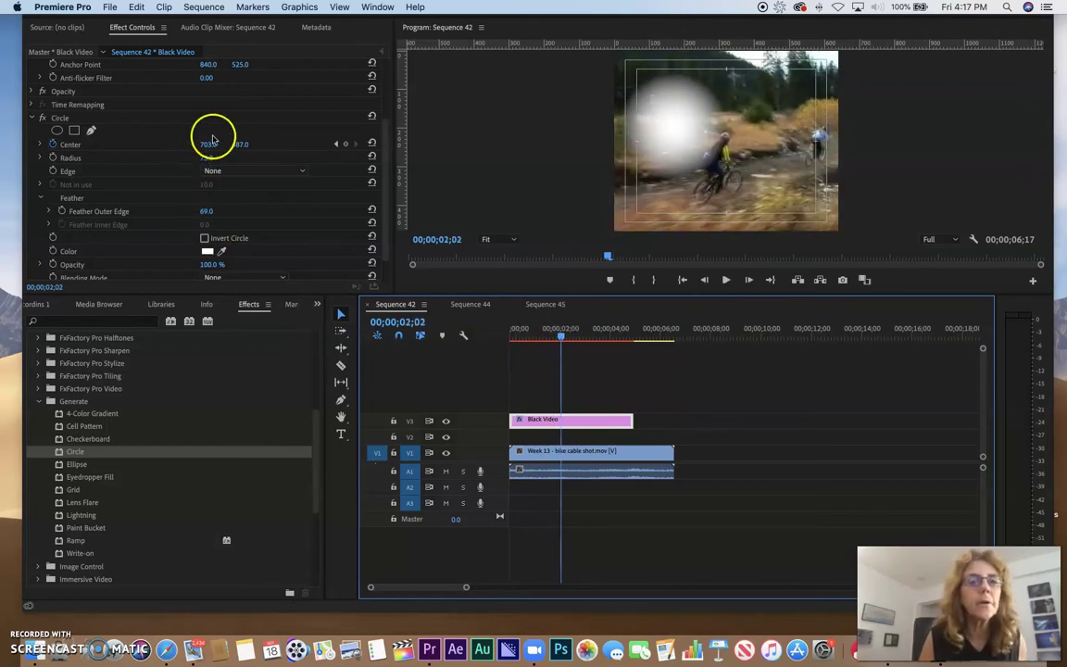
{"action": "left_click_drag", "start_coordinate": [208, 146], "coordinate": [240, 146]}
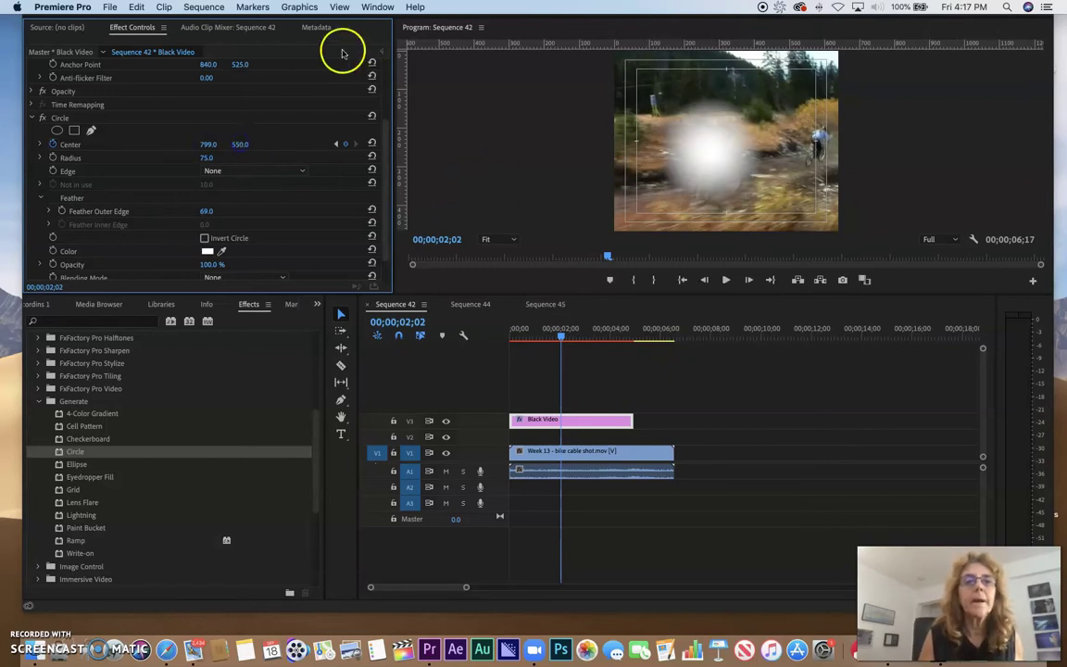
Switch to the Effects workspace layout
{"action": "left_click", "coordinate": [371, 7]}
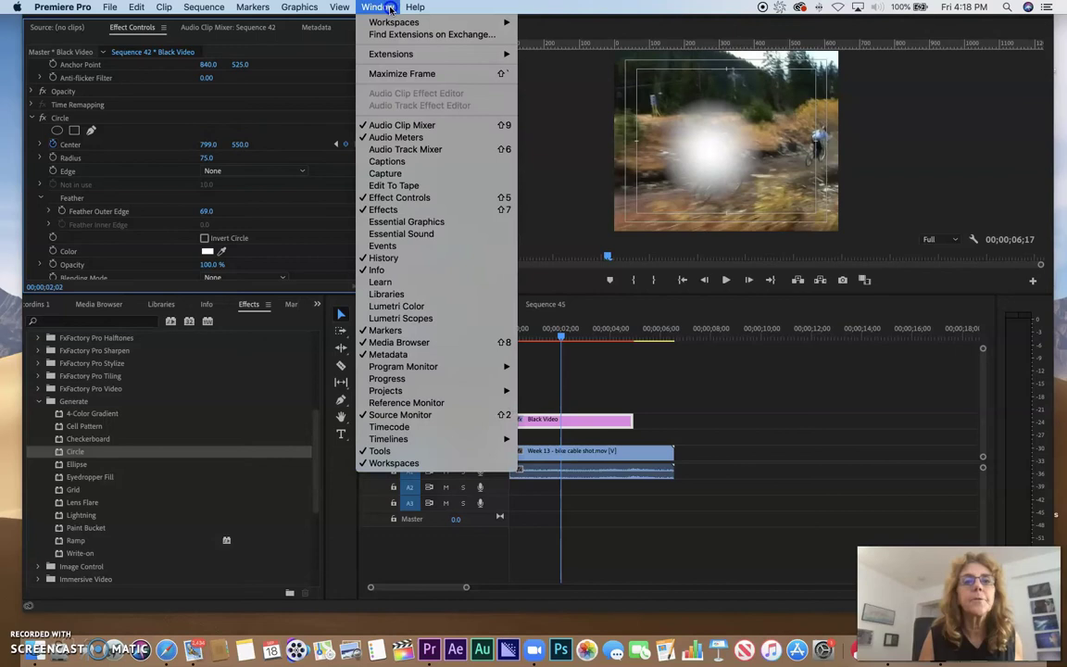
{"action": "mouse_move", "coordinate": [380, 22]}
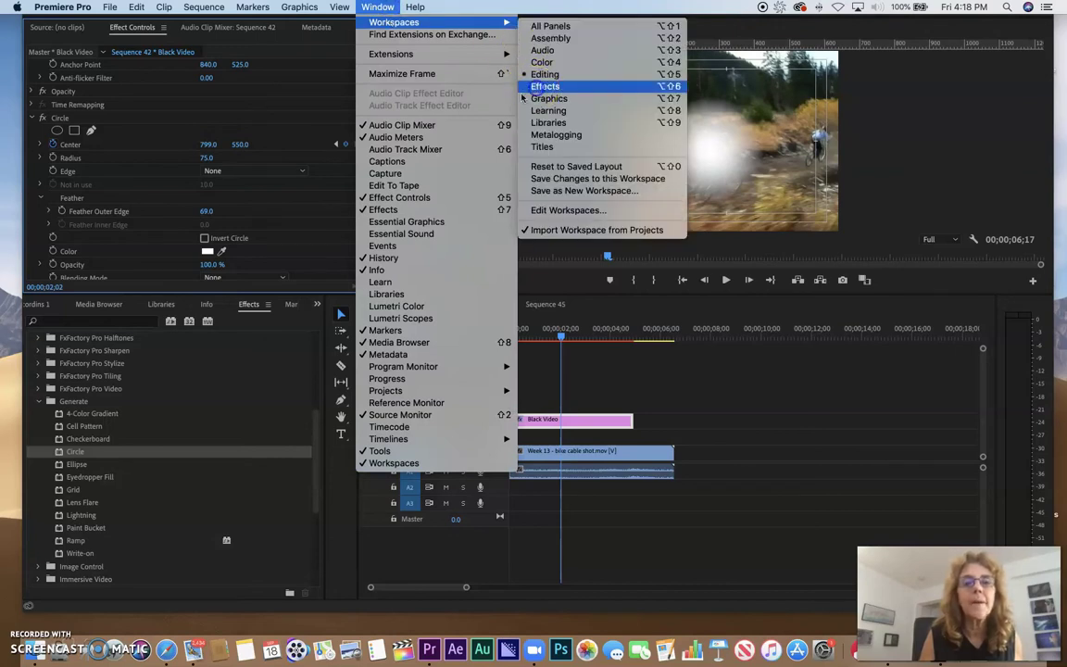
{"action": "left_click", "coordinate": [523, 91]}
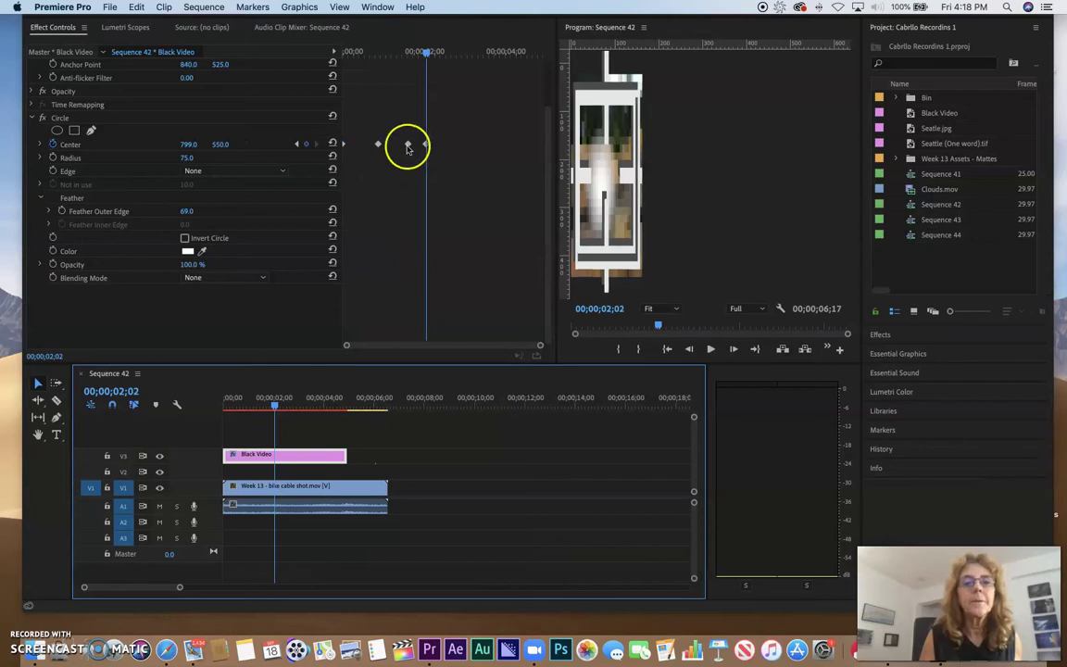
Add Circle Center keyframes near 1;08, 2;25 and 3;15, ending at 875, 467 at 00;00;04;07
{"action": "left_click_drag", "start_coordinate": [263, 405], "coordinate": [295, 408]}
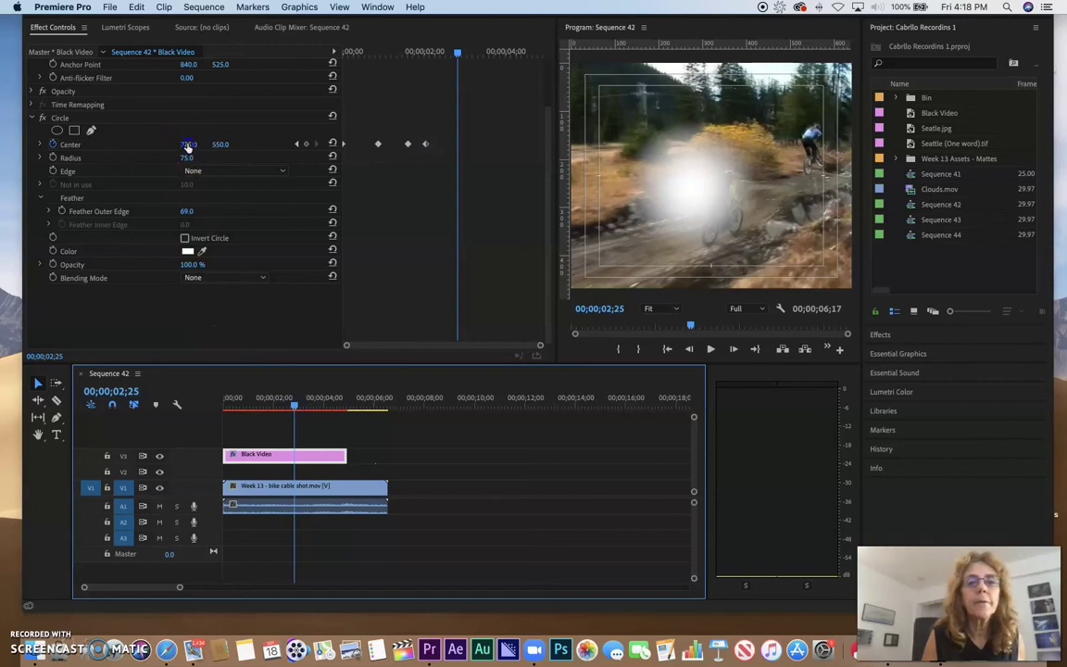
{"action": "left_click_drag", "start_coordinate": [188, 146], "coordinate": [217, 144]}
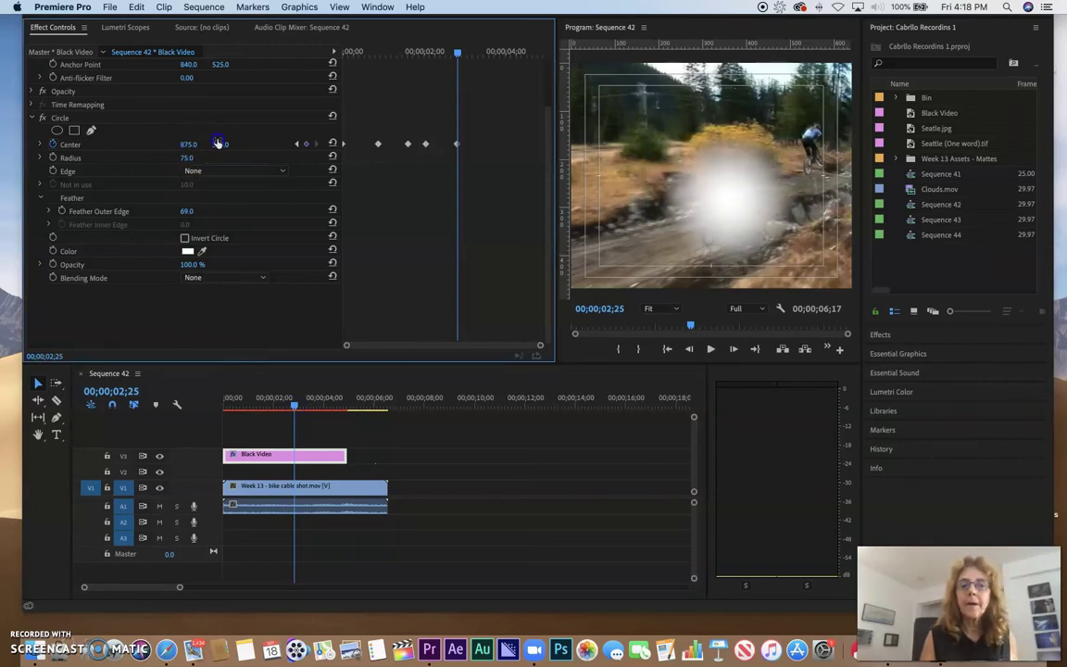
{"action": "left_click_drag", "start_coordinate": [334, 408], "coordinate": [293, 408]}
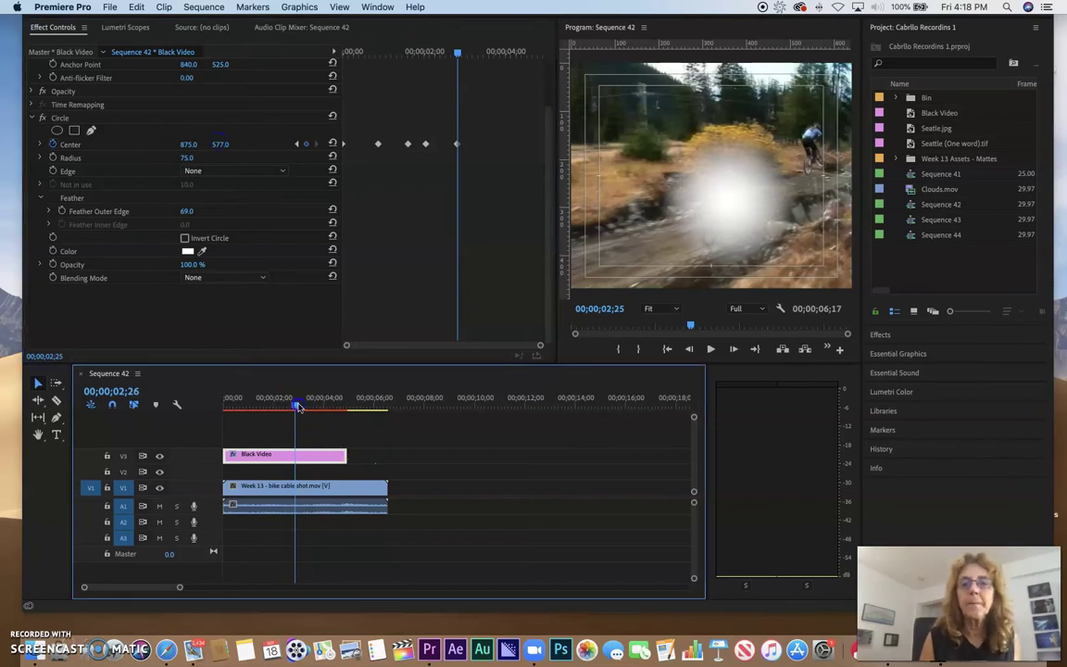
{"action": "key", "text": "space"}
{"action": "key", "text": "space"}
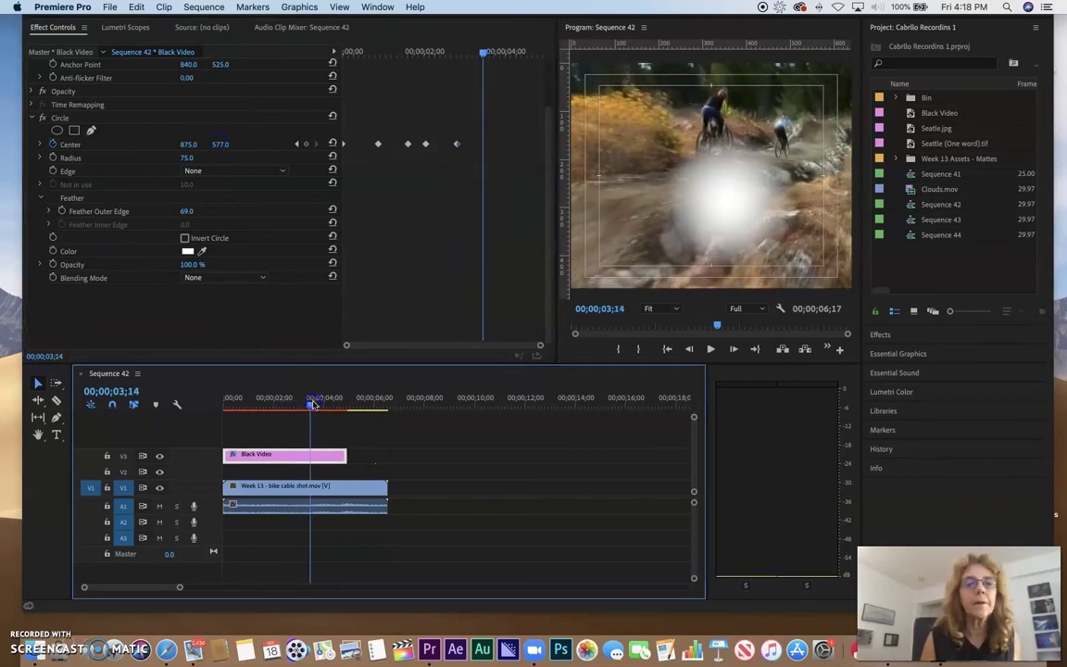
{"action": "left_click_drag", "start_coordinate": [219, 144], "coordinate": [220, 144]}
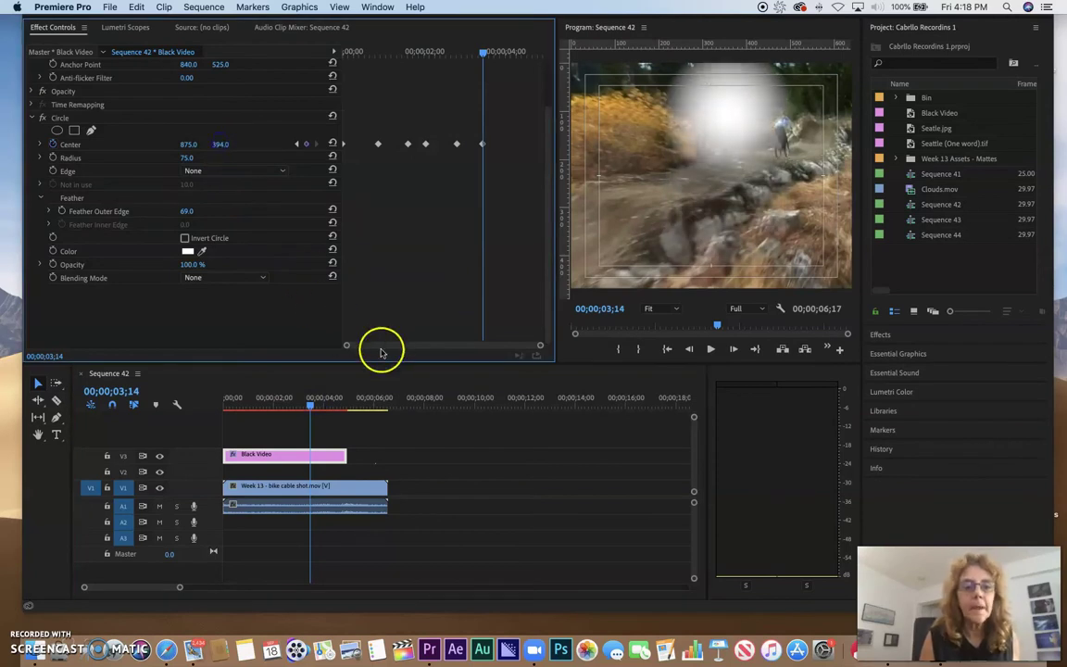
{"action": "left_click_drag", "start_coordinate": [296, 407], "coordinate": [332, 408]}
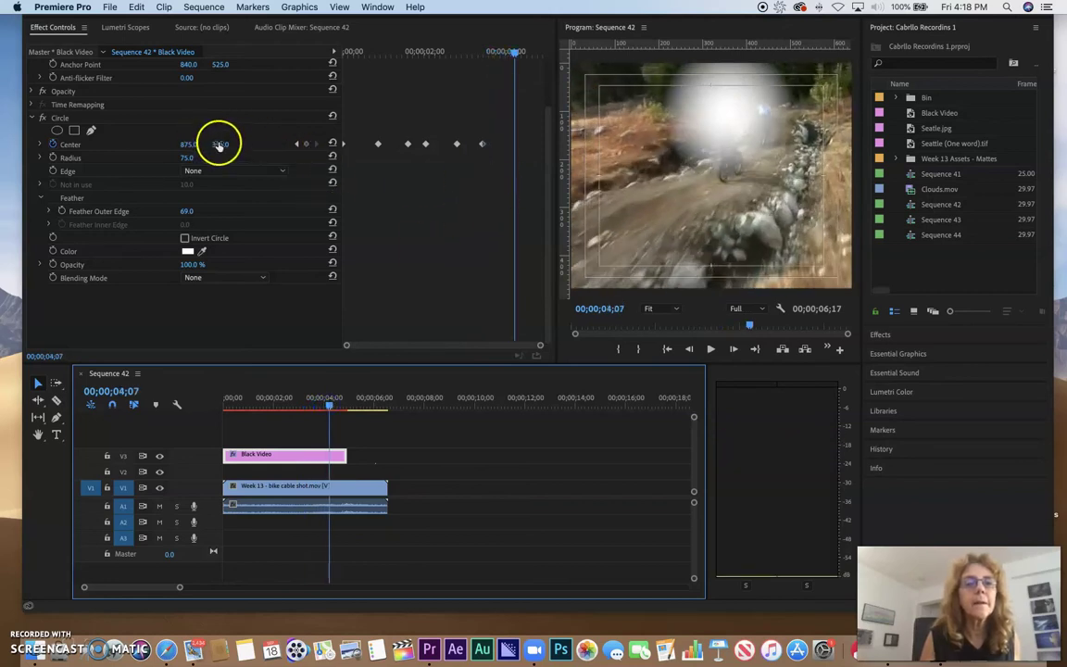
{"action": "left_click_drag", "start_coordinate": [220, 144], "coordinate": [219, 144]}
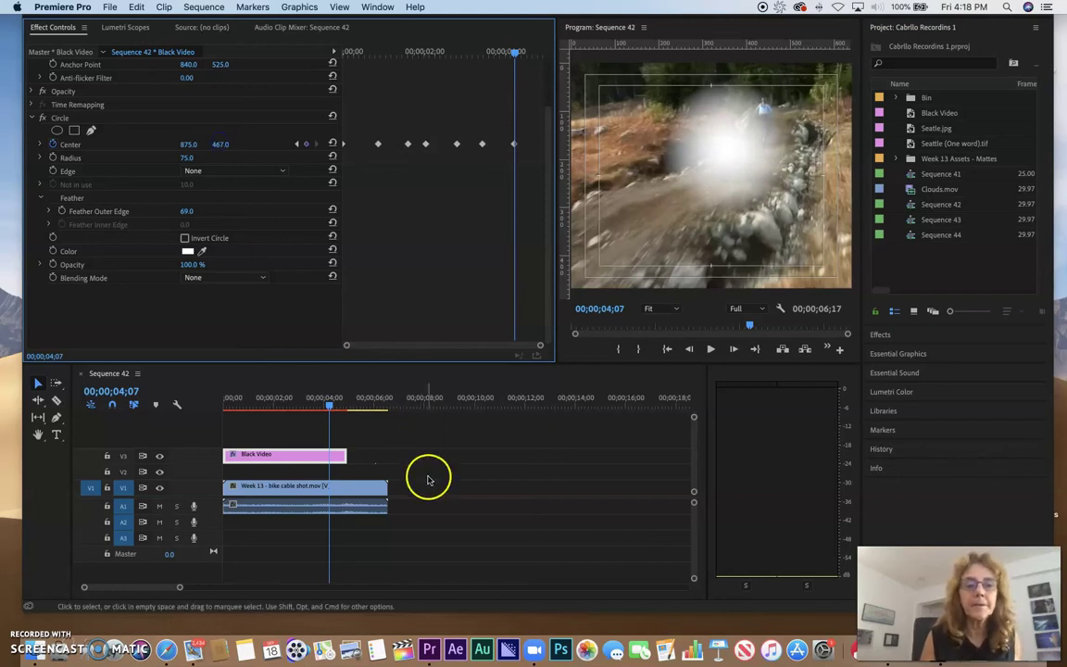
{"action": "left_click_drag", "start_coordinate": [328, 405], "coordinate": [349, 406]}
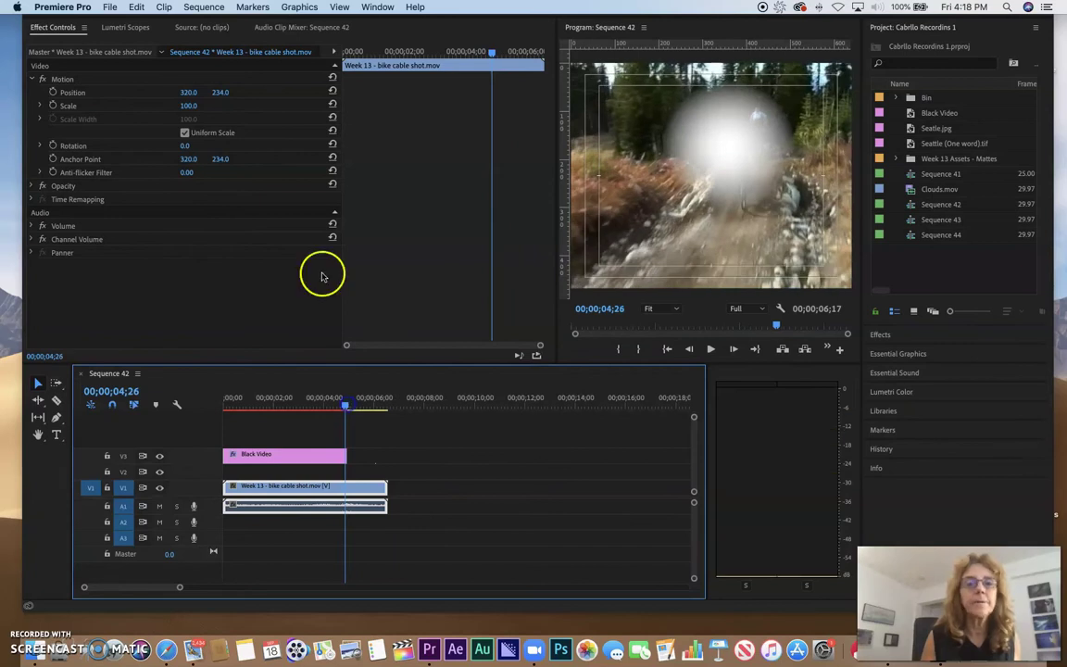
Lower the bike clip to Position 320, 268, then reselect the Black Video matte clip
{"action": "left_click_drag", "start_coordinate": [219, 93], "coordinate": [235, 97]}
{"action": "left_click_drag", "start_coordinate": [330, 416], "coordinate": [200, 466]}
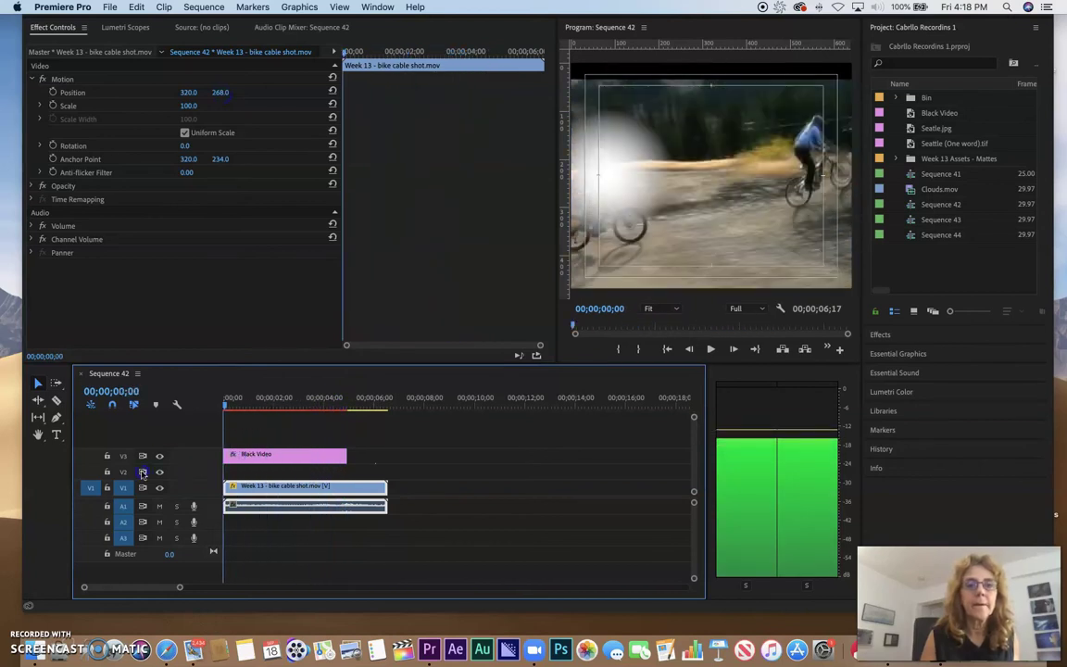
{"action": "left_click", "coordinate": [274, 455]}
{"action": "left_click", "coordinate": [195, 388]}
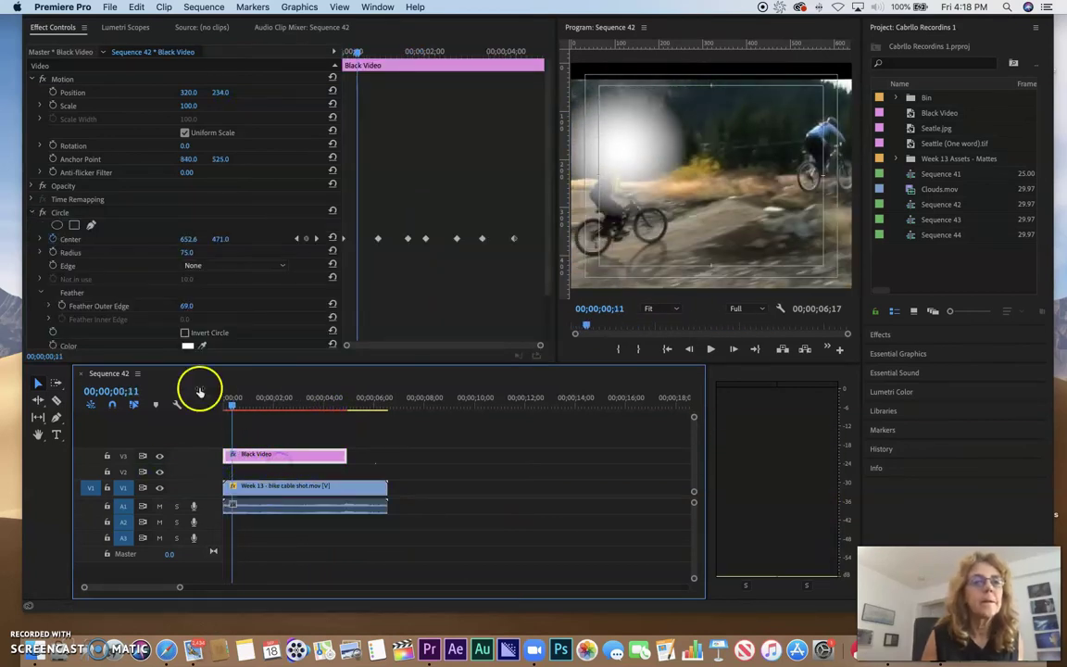
{"action": "left_click", "coordinate": [291, 368]}
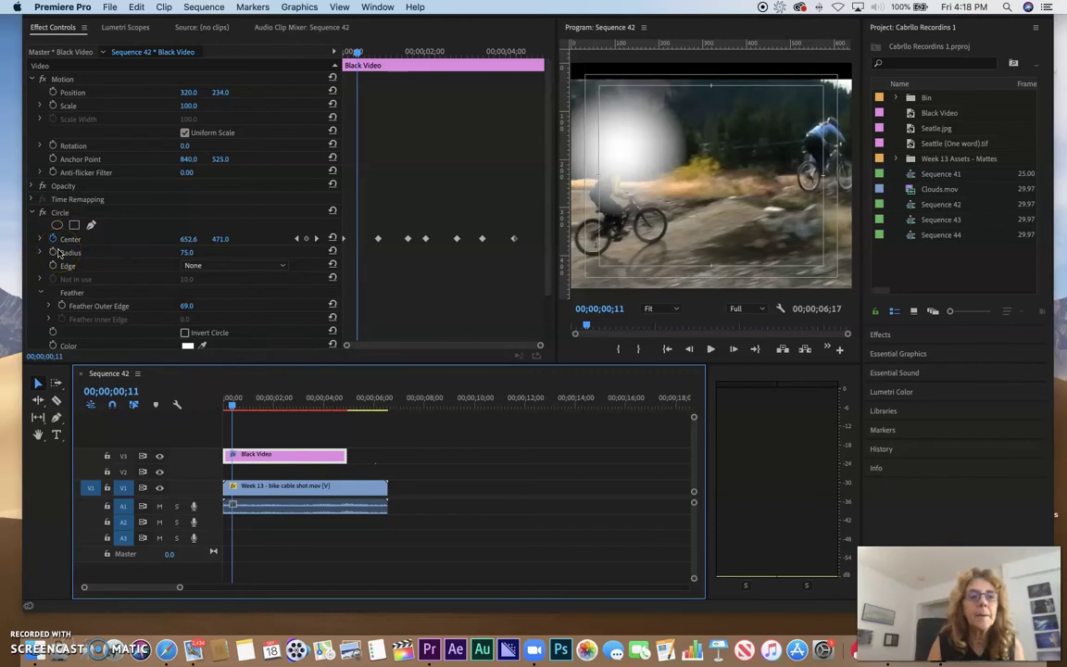
Adjust the circle's Center Y at 0;00, play back the moving matte, and select the V1 bike clip
{"action": "mouse_move", "coordinate": [247, 405]}
{"action": "left_mouse_down"}
{"action": "mouse_move", "coordinate": [208, 412]}
{"action": "mouse_move", "coordinate": [235, 410]}
{"action": "left_mouse_up"}
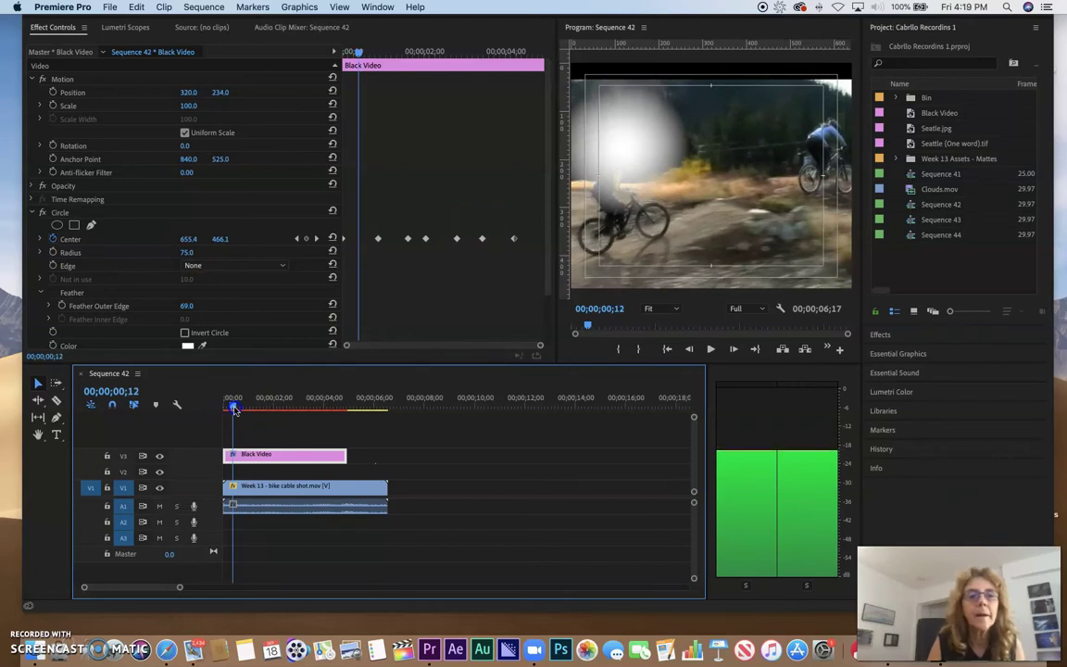
{"action": "left_click_drag", "start_coordinate": [222, 238], "coordinate": [220, 239]}
{"action": "left_click_drag", "start_coordinate": [255, 405], "coordinate": [224, 414]}
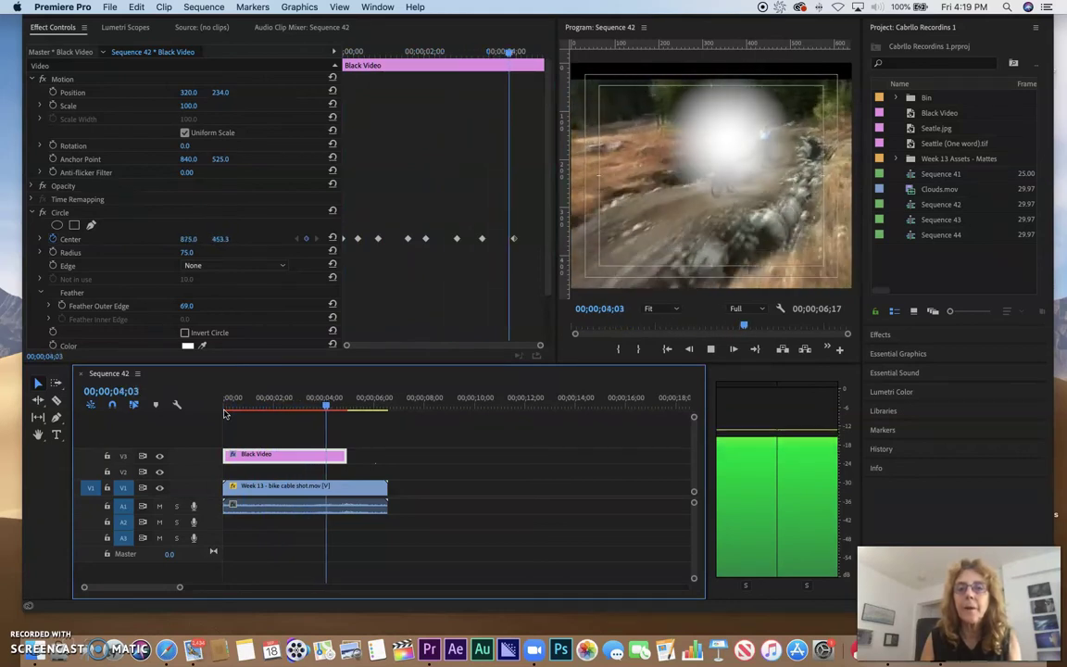
{"action": "key", "text": "space"}
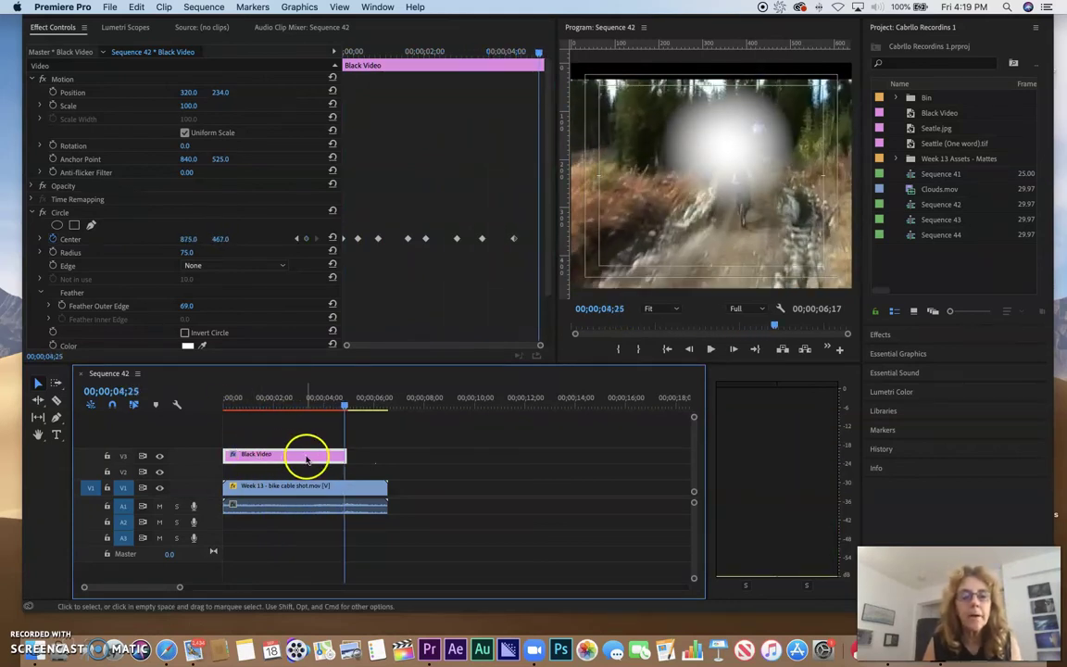
{"action": "left_click", "coordinate": [281, 402]}
{"action": "left_click", "coordinate": [262, 488]}
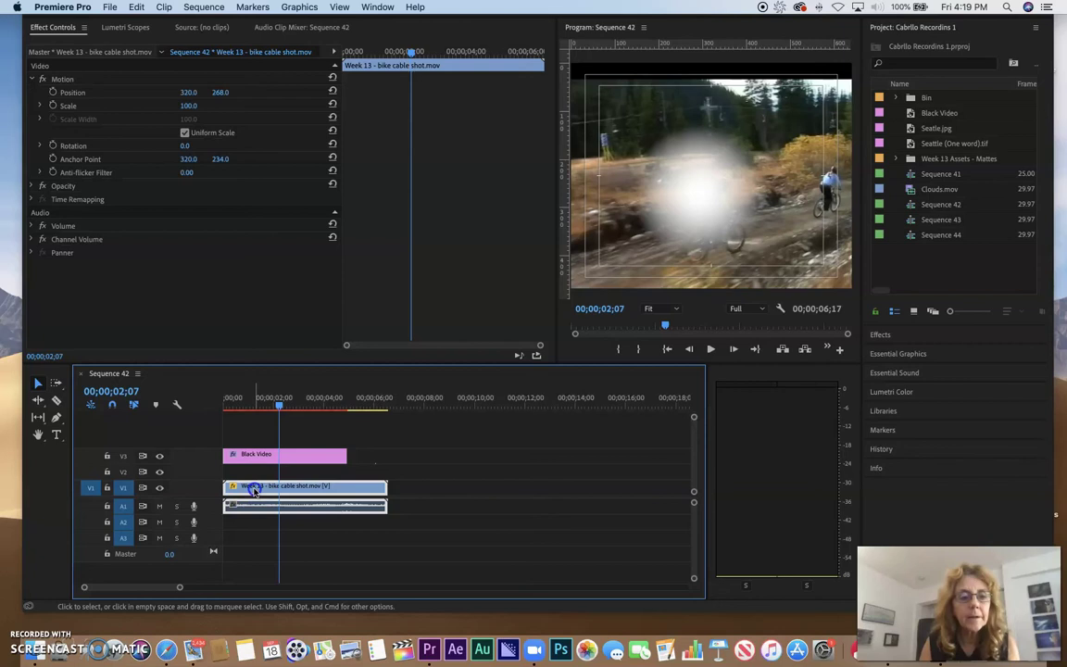
Option-drag the bike clip from V1 onto V2 to duplicate it, then select the copy
{"action": "left_click_drag", "start_coordinate": [255, 490], "coordinate": [253, 473]}
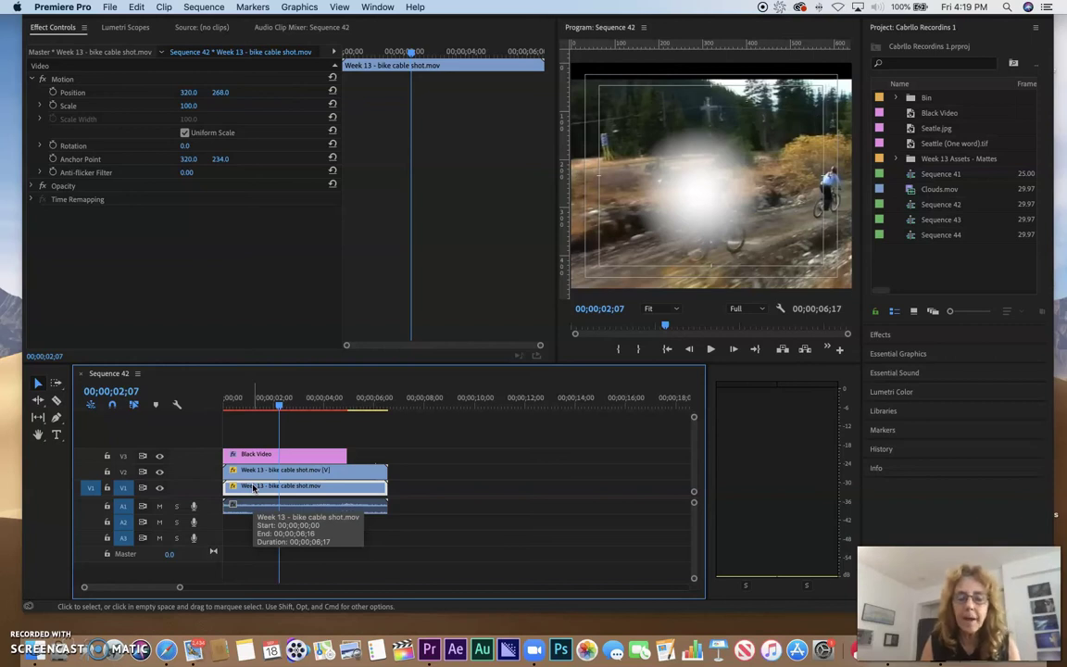
{"action": "left_click", "coordinate": [253, 490]}
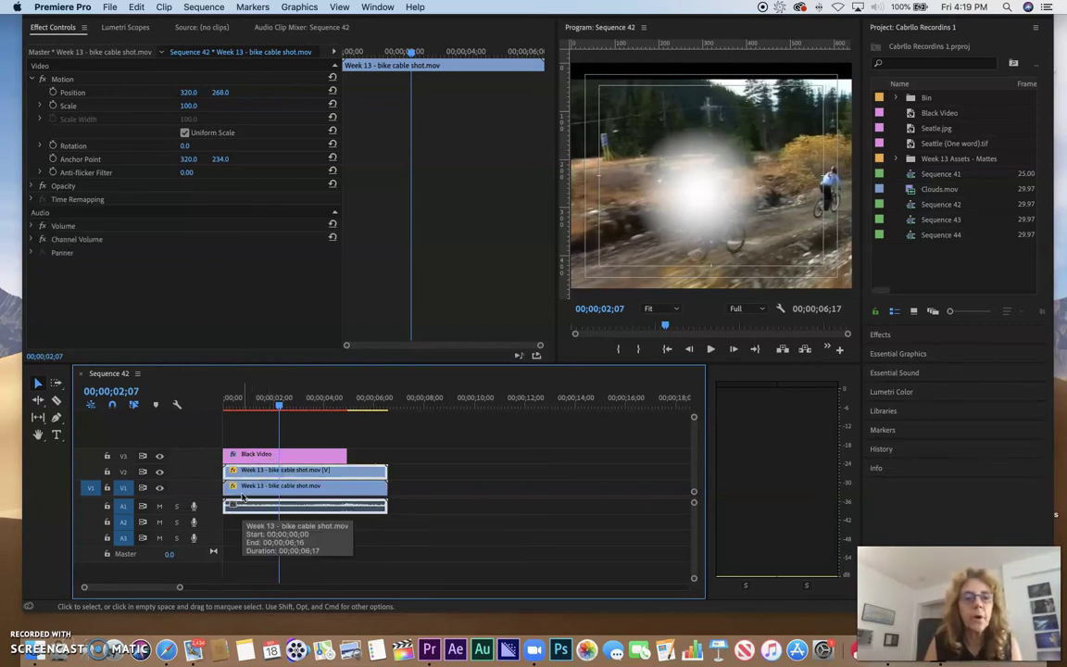
{"action": "left_click", "coordinate": [266, 476]}
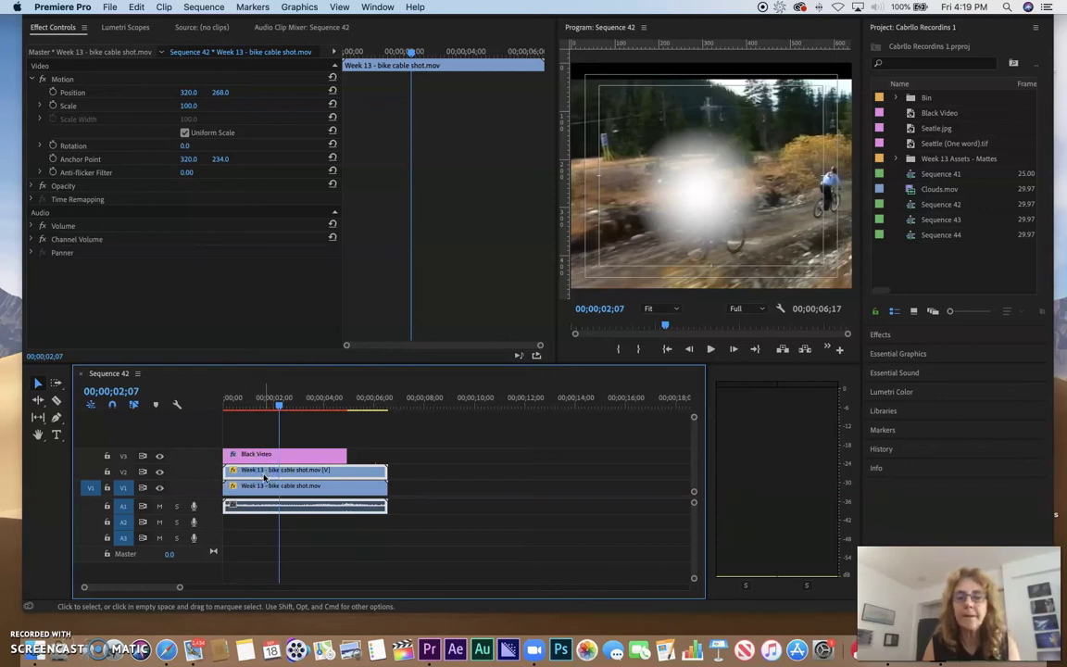
{"action": "left_click", "coordinate": [262, 475]}
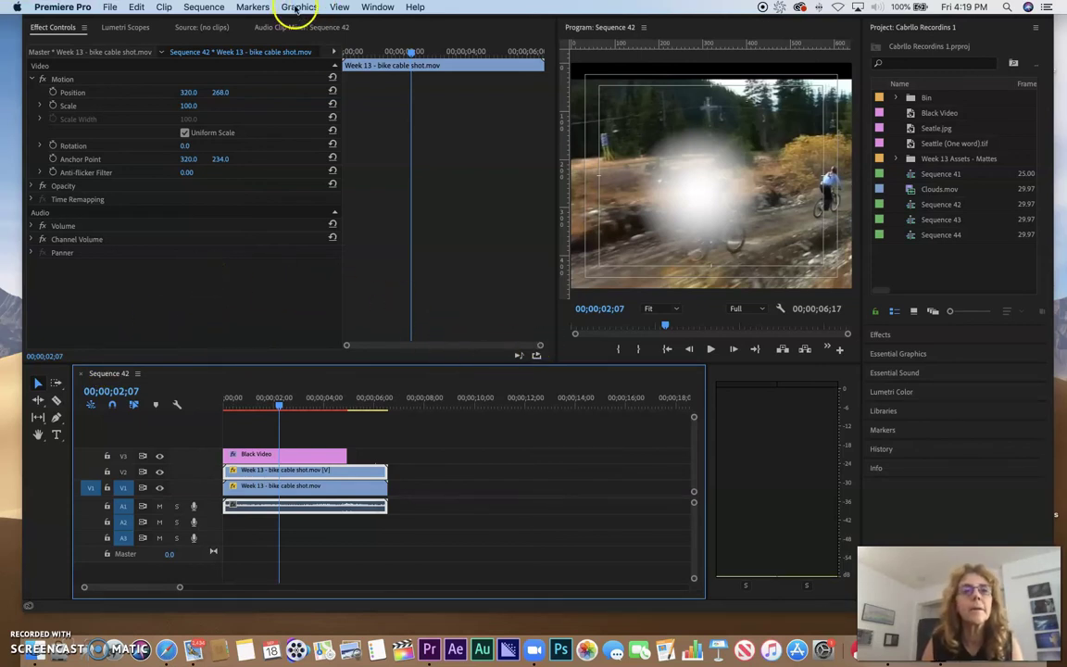
Switch back to the Editing workspace layout
{"action": "left_click", "coordinate": [382, 7]}
{"action": "mouse_move", "coordinate": [394, 21]}
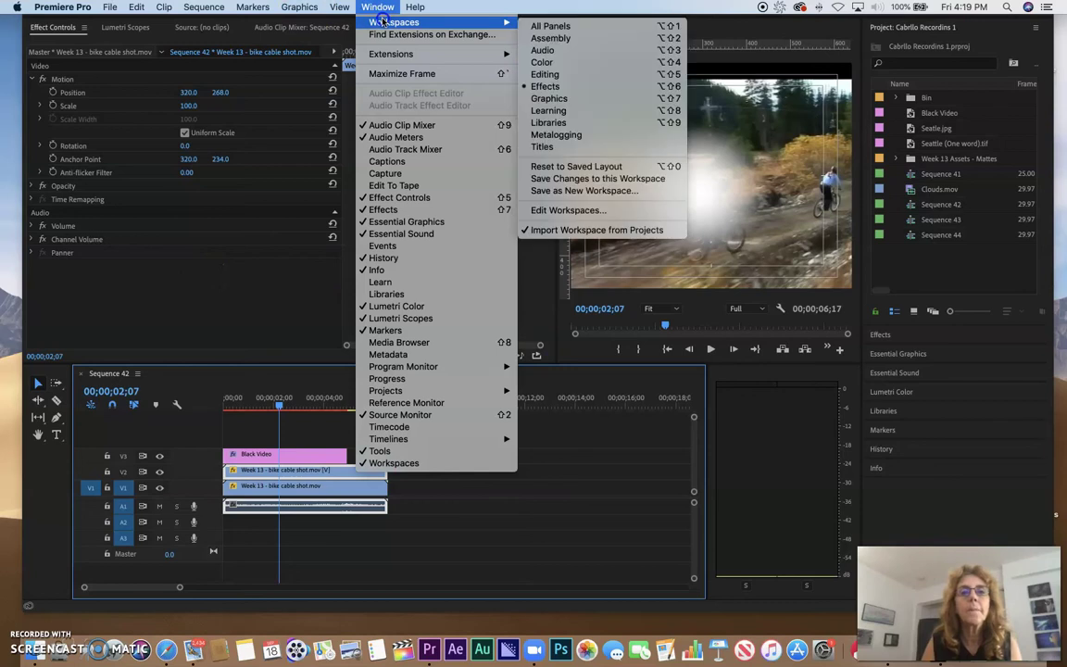
{"action": "left_click", "coordinate": [547, 74]}
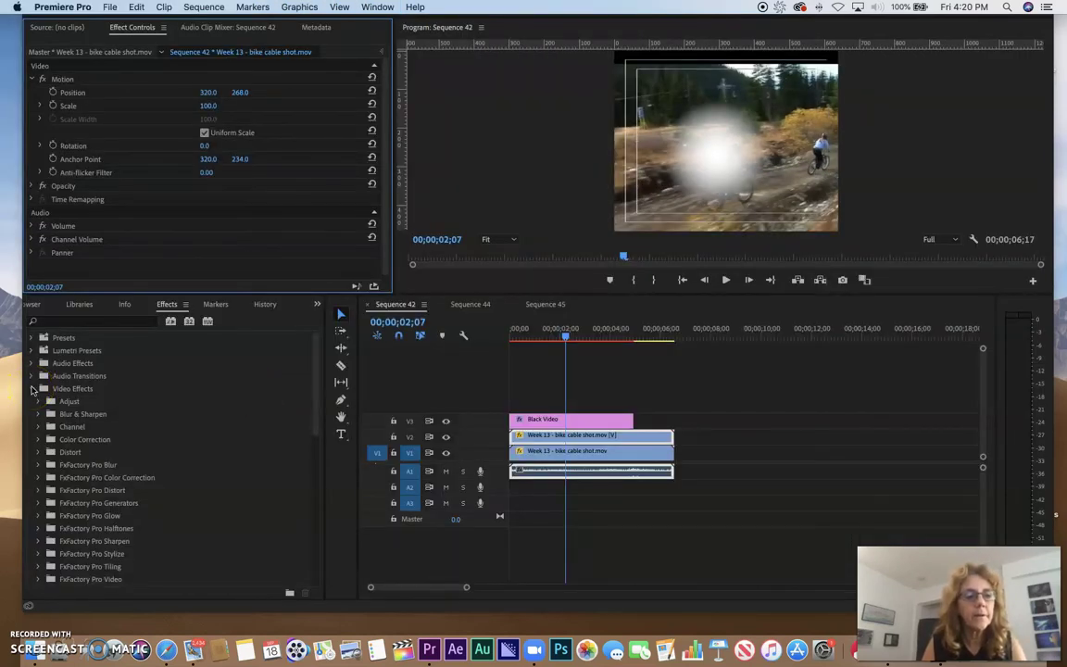
Search the effects for 'tint' and apply Tint to the V2 bike clip copy
{"action": "left_click", "coordinate": [31, 389]}
{"action": "left_click", "coordinate": [53, 320]}
{"action": "type", "text": "tint"}
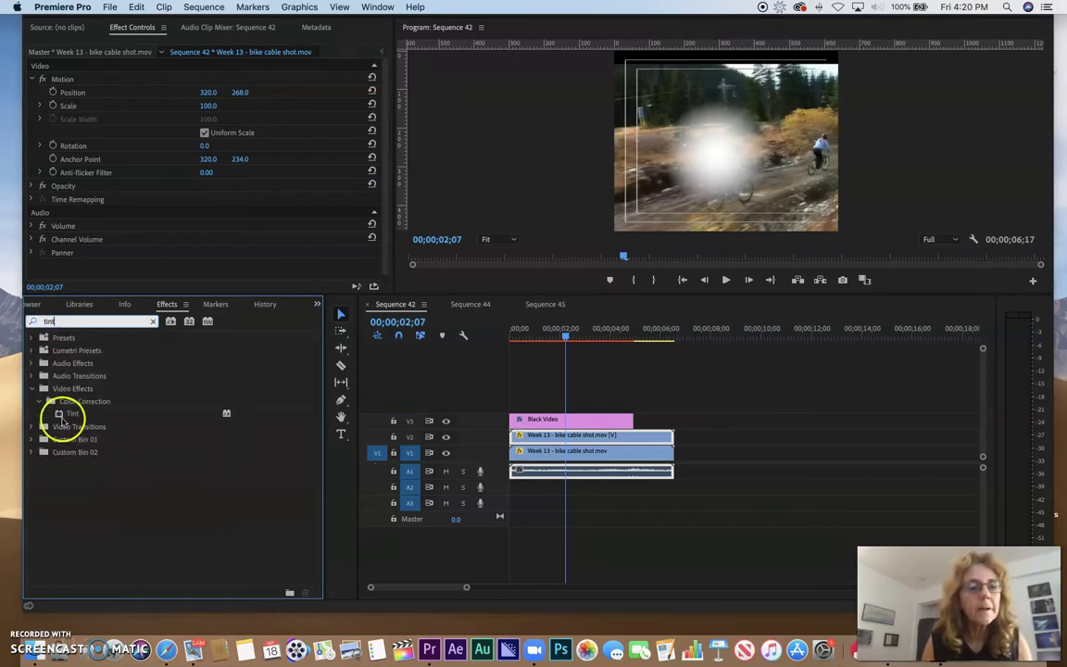
{"action": "left_click", "coordinate": [62, 416]}
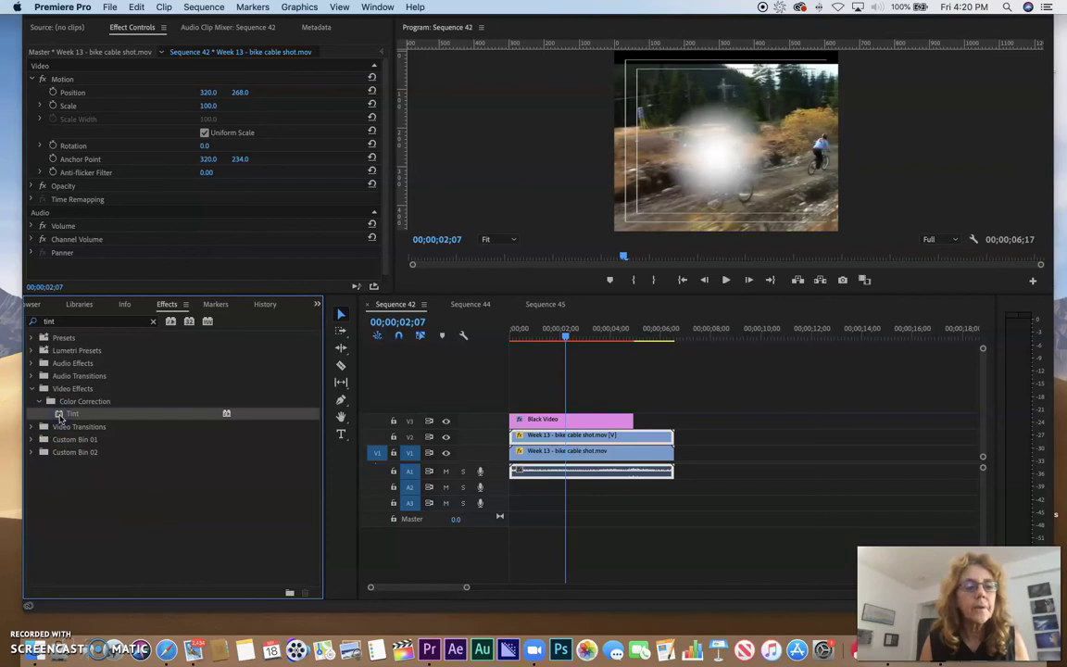
{"action": "left_click_drag", "start_coordinate": [59, 416], "coordinate": [535, 439]}
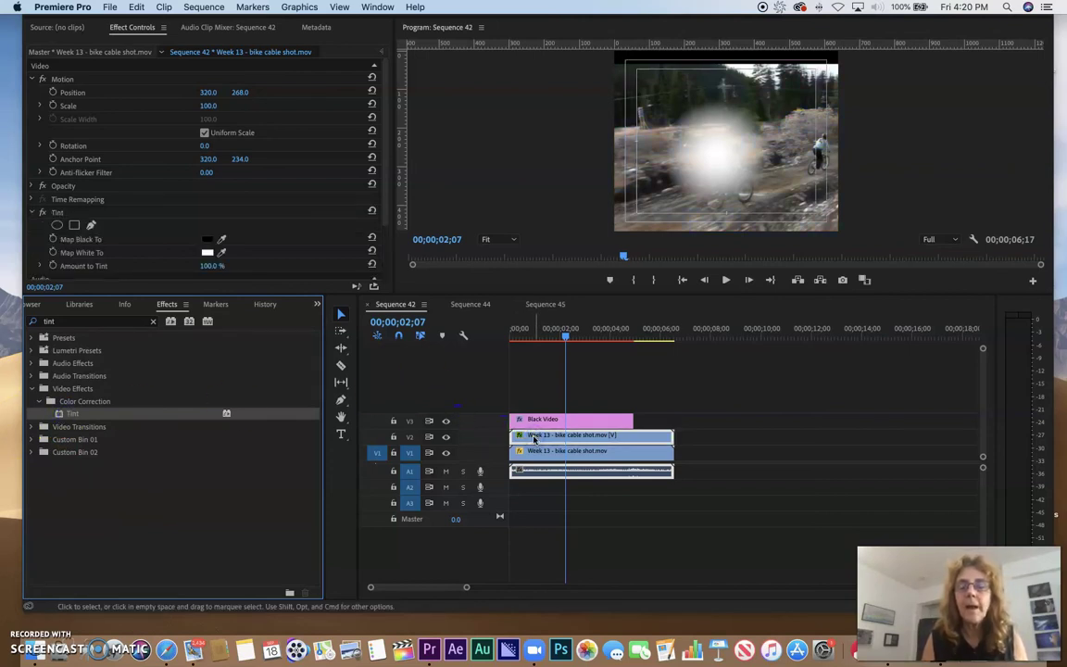
{"action": "left_click", "coordinate": [535, 439]}
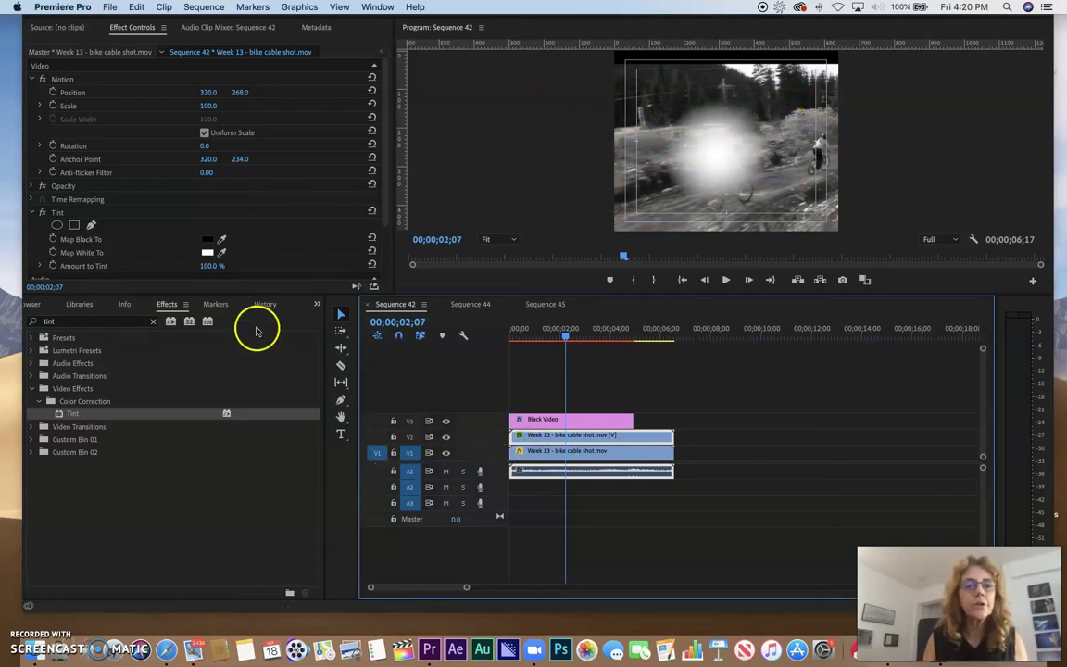
Set the Tint's Map White To colour to a bright blue
{"action": "left_click", "coordinate": [208, 253]}
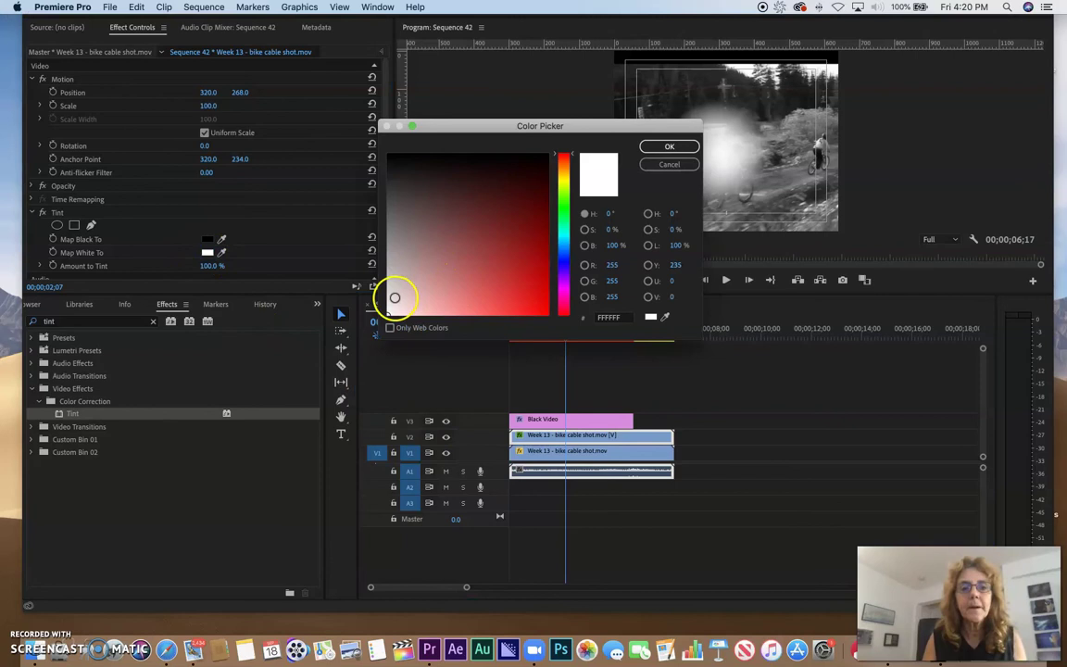
{"action": "mouse_move", "coordinate": [393, 297]}
{"action": "left_mouse_down"}
{"action": "mouse_move", "coordinate": [405, 293]}
{"action": "mouse_move", "coordinate": [395, 293]}
{"action": "left_mouse_up"}
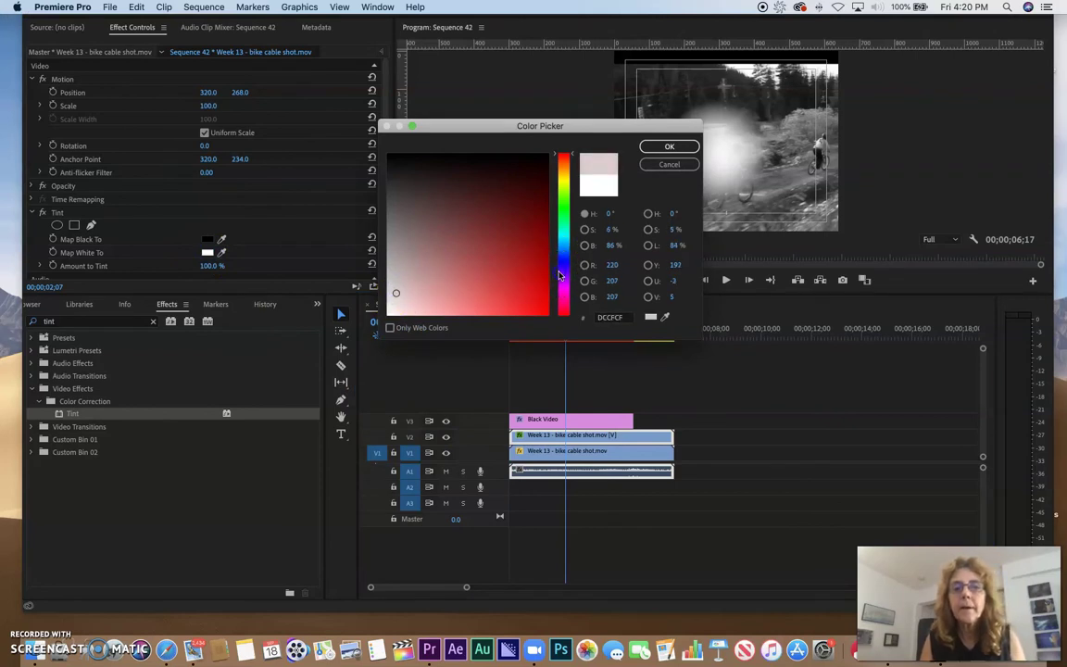
{"action": "left_click", "coordinate": [514, 294]}
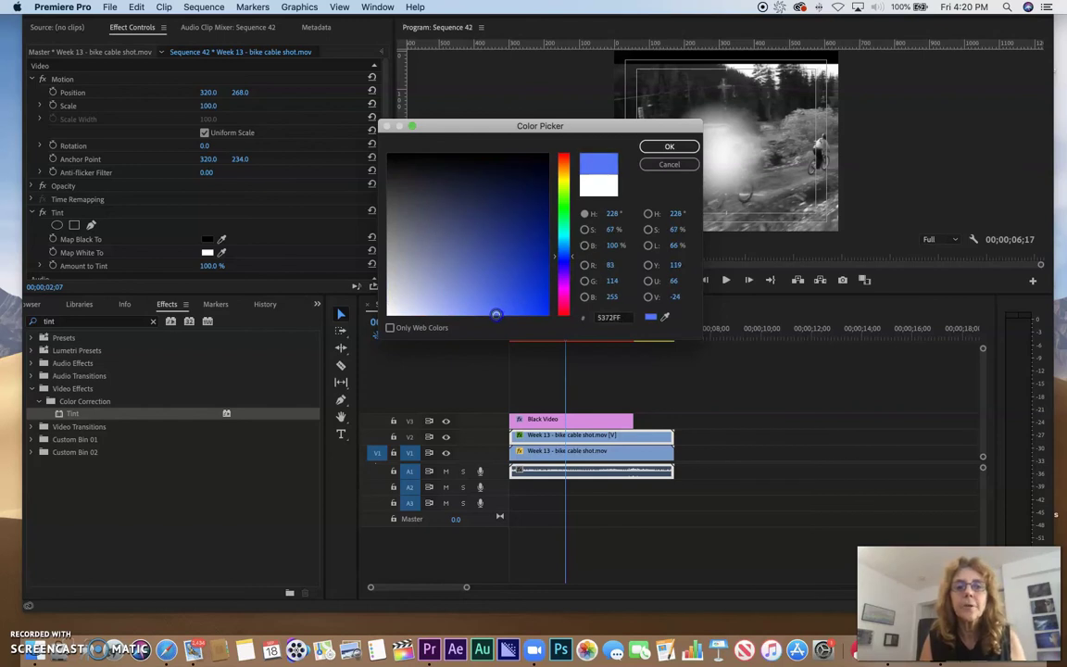
{"action": "left_click", "coordinate": [667, 147]}
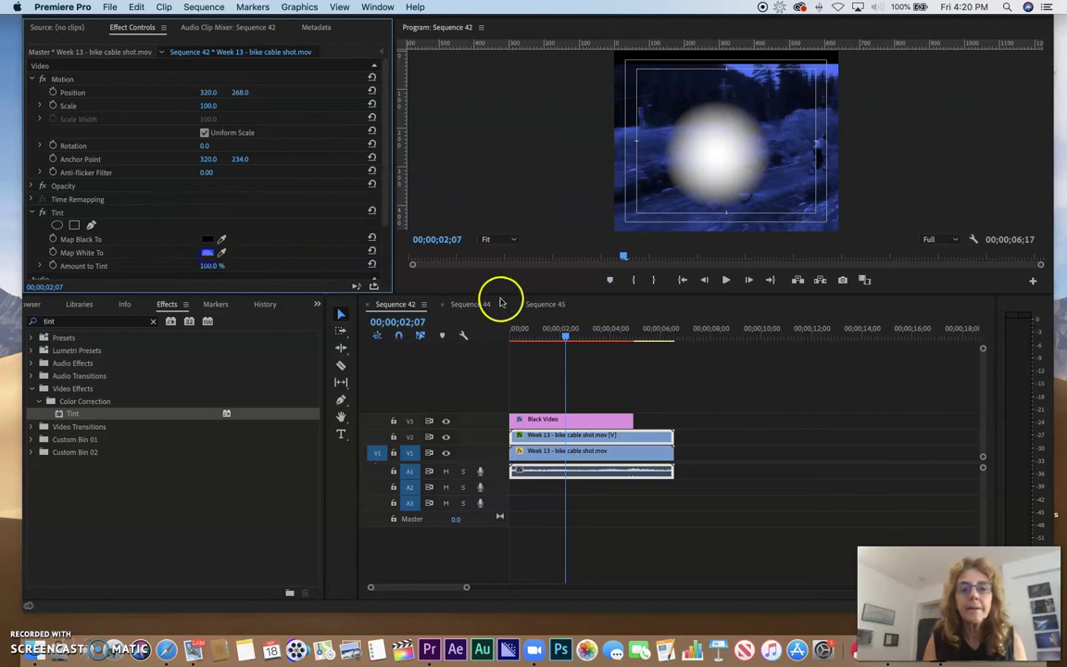
Set the Tint's Map Black To colour to dark navy 031532
{"action": "left_click", "coordinate": [207, 239]}
{"action": "left_click", "coordinate": [562, 263]}
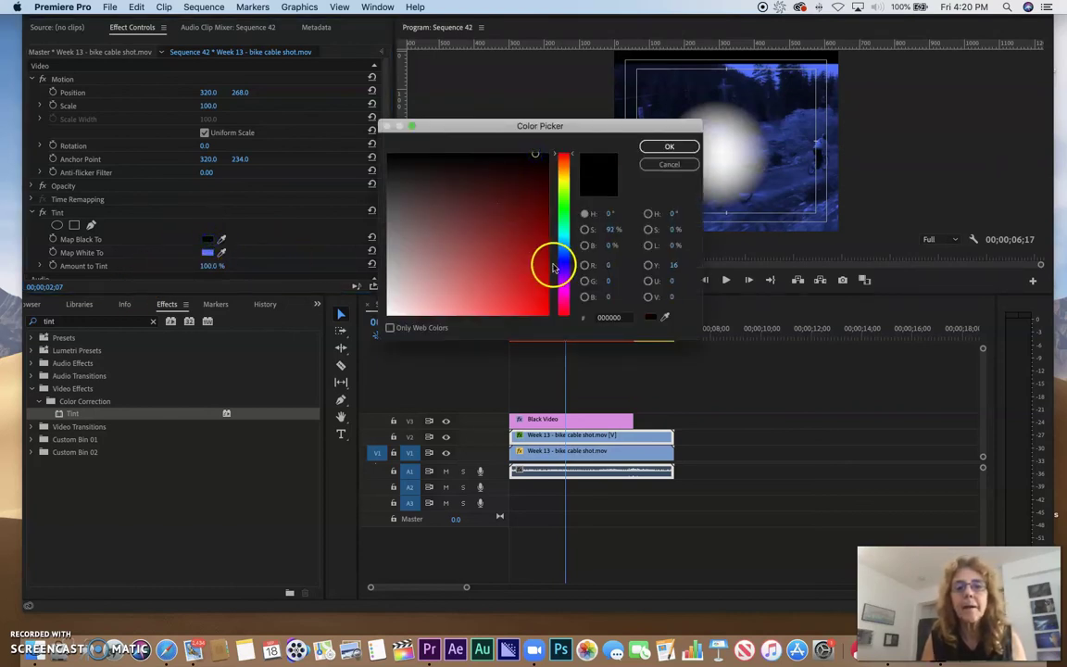
{"action": "left_click_drag", "start_coordinate": [560, 263], "coordinate": [560, 250]}
{"action": "left_click", "coordinate": [539, 185]}
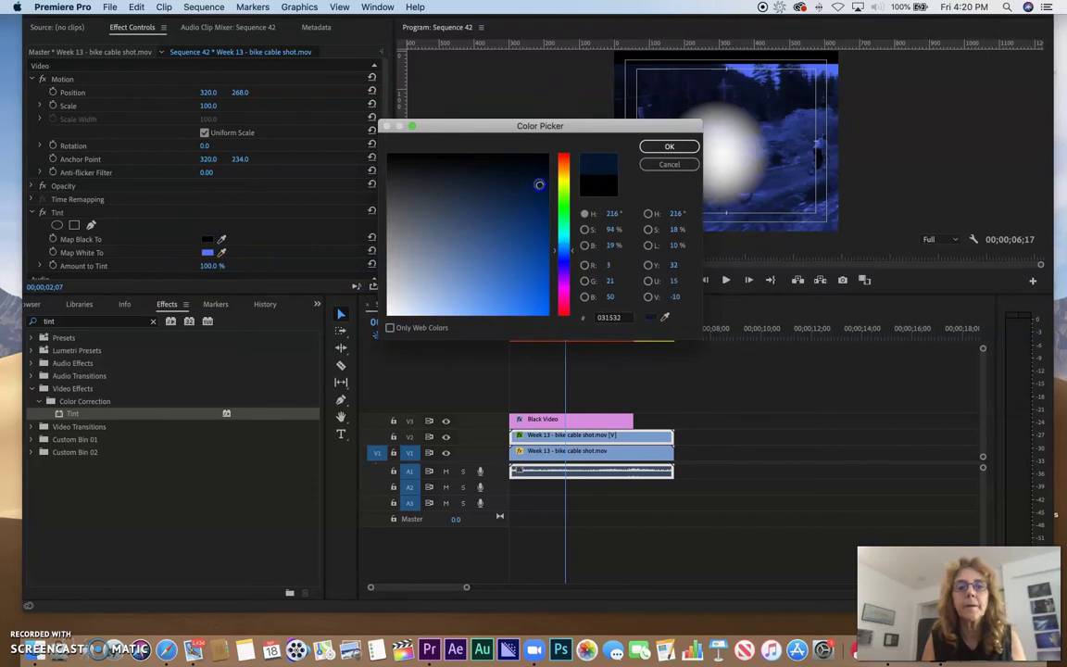
{"action": "left_click", "coordinate": [691, 146]}
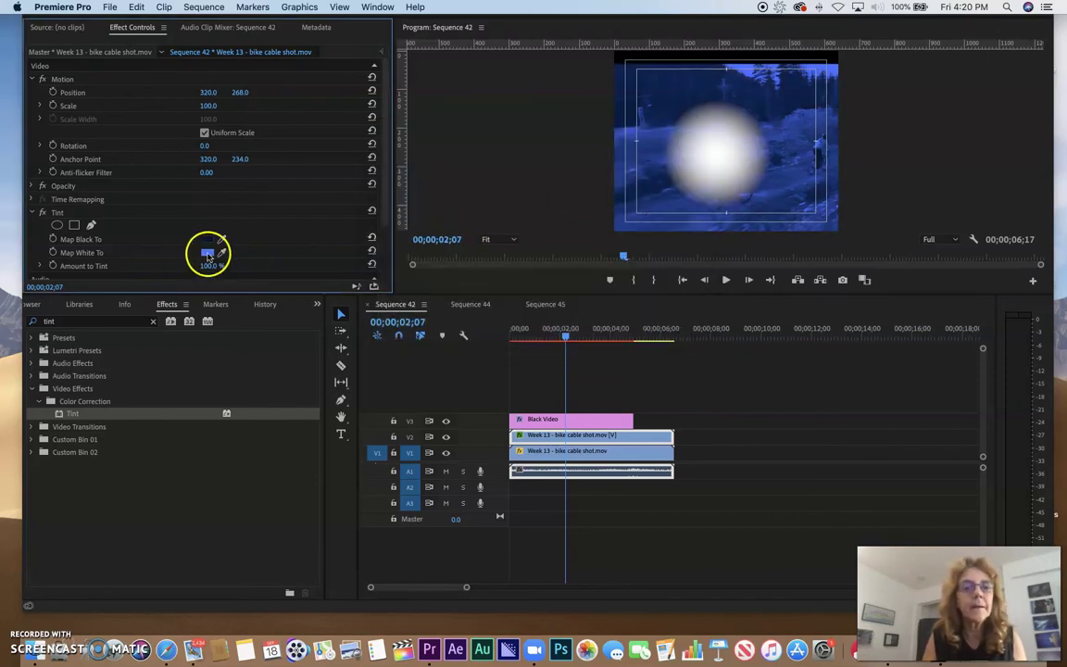
Lighten the Map White To blue to 7283D0
{"action": "left_click", "coordinate": [208, 252]}
{"action": "mouse_move", "coordinate": [496, 314]}
{"action": "left_mouse_down"}
{"action": "mouse_move", "coordinate": [433, 311]}
{"action": "mouse_move", "coordinate": [459, 291]}
{"action": "left_mouse_up"}
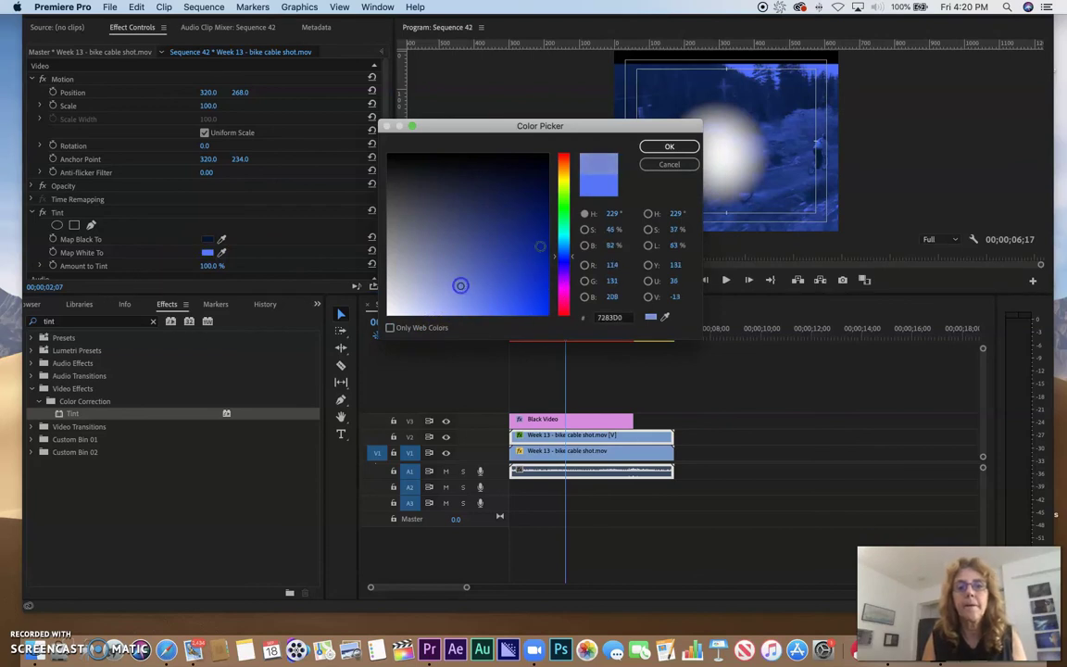
{"action": "left_click", "coordinate": [648, 146]}
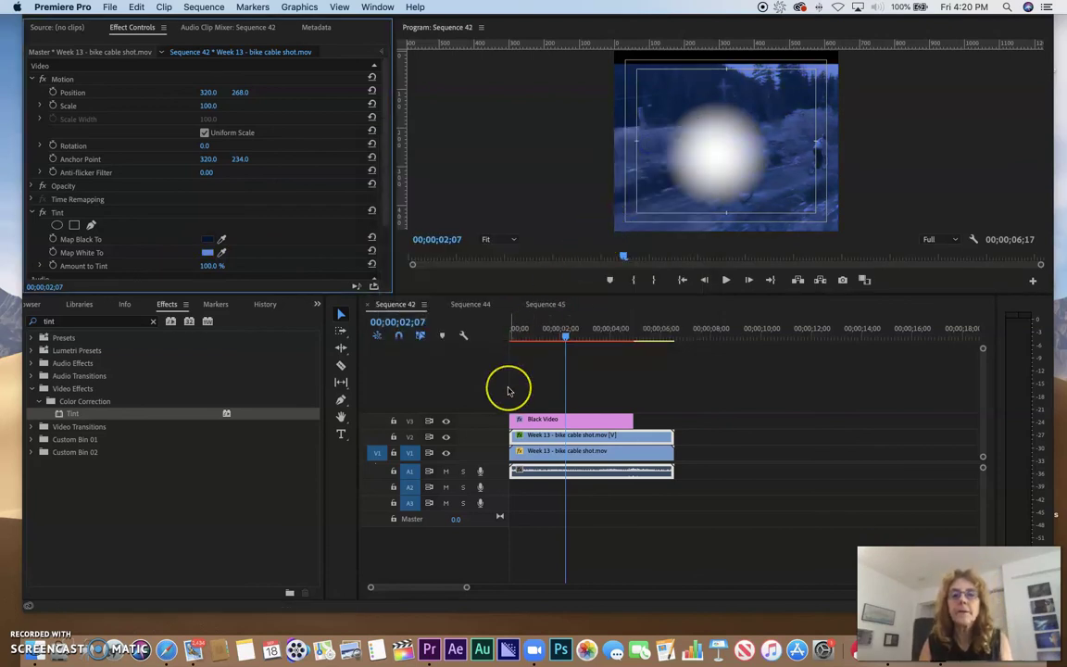
Find Track Matte Key via a 'track' search and apply it to the V2 bike clip
{"action": "left_click", "coordinate": [566, 434]}
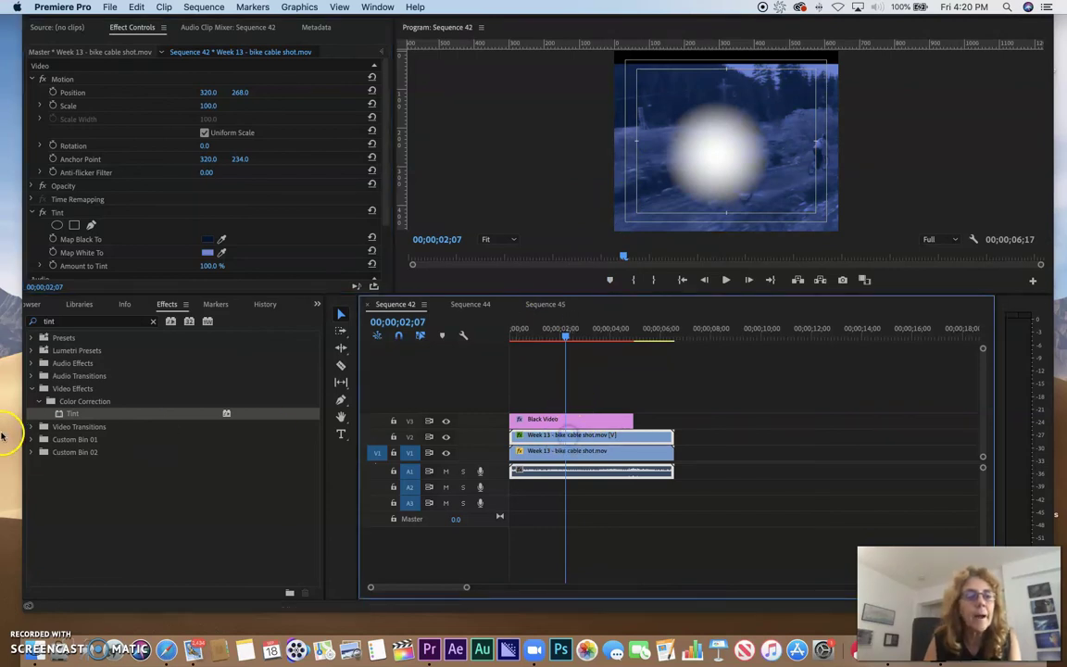
{"action": "left_click", "coordinate": [38, 401]}
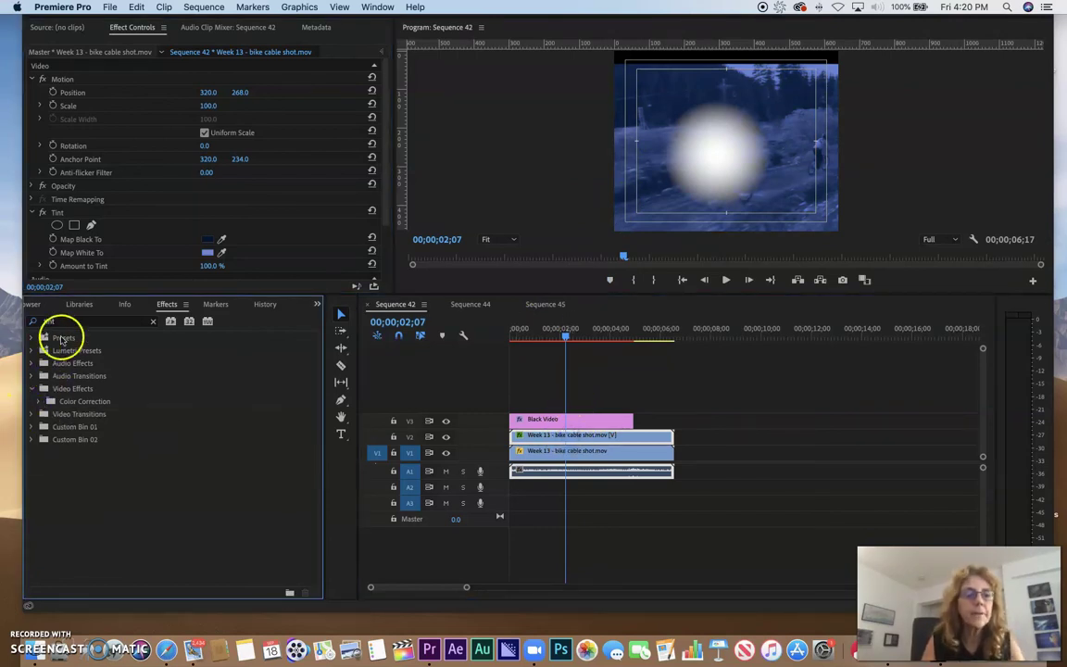
{"action": "type", "text": "track"}
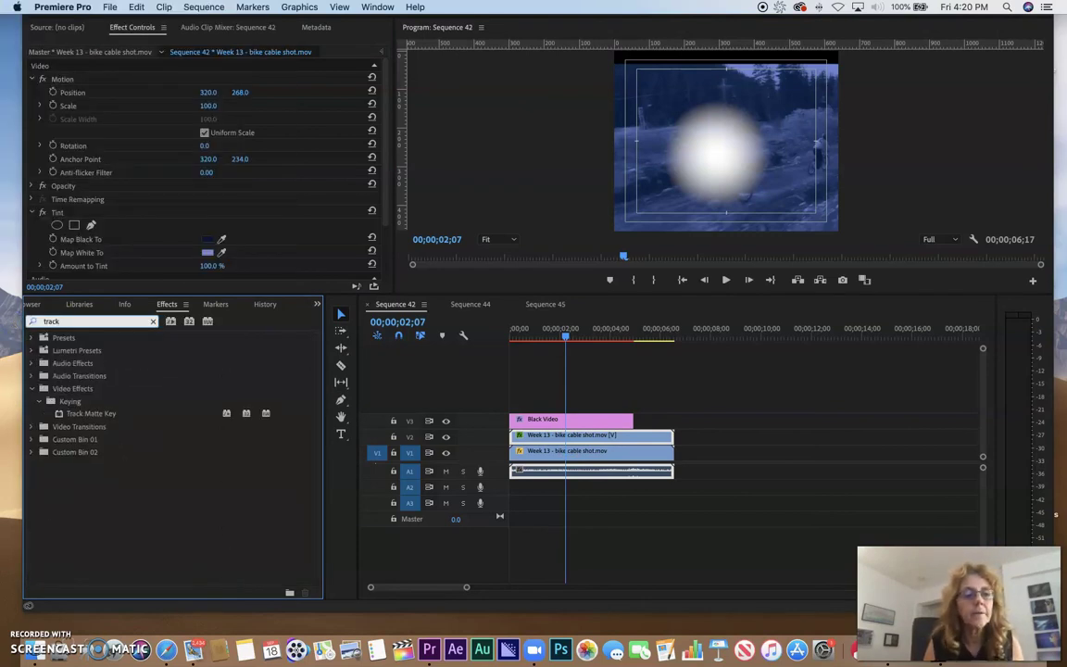
{"action": "left_click", "coordinate": [59, 417]}
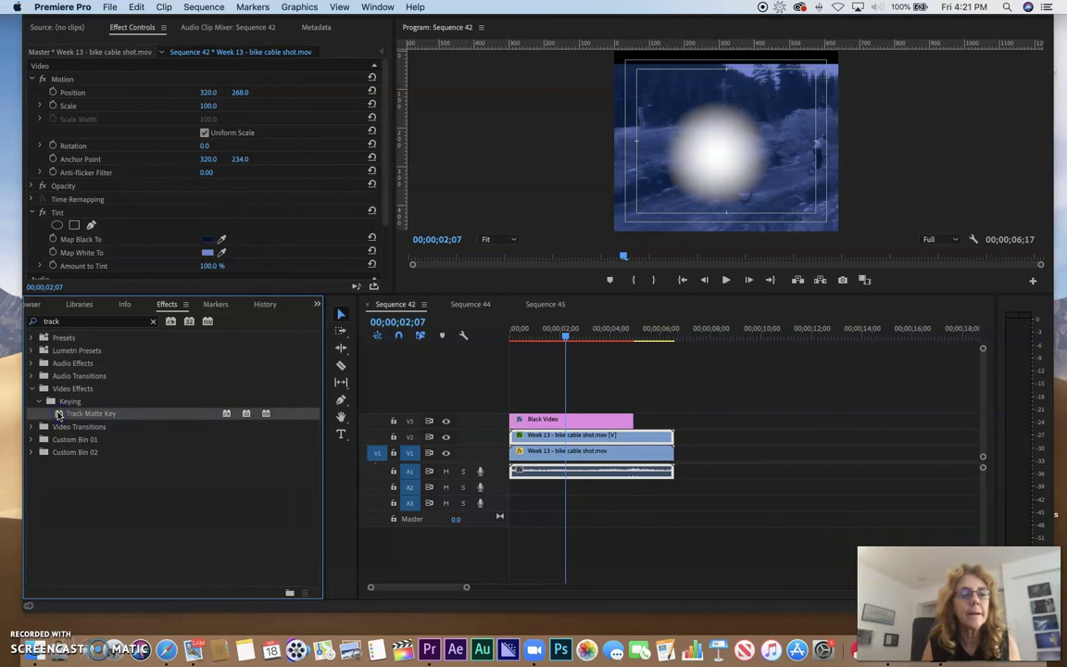
{"action": "left_click_drag", "start_coordinate": [59, 417], "coordinate": [542, 436]}
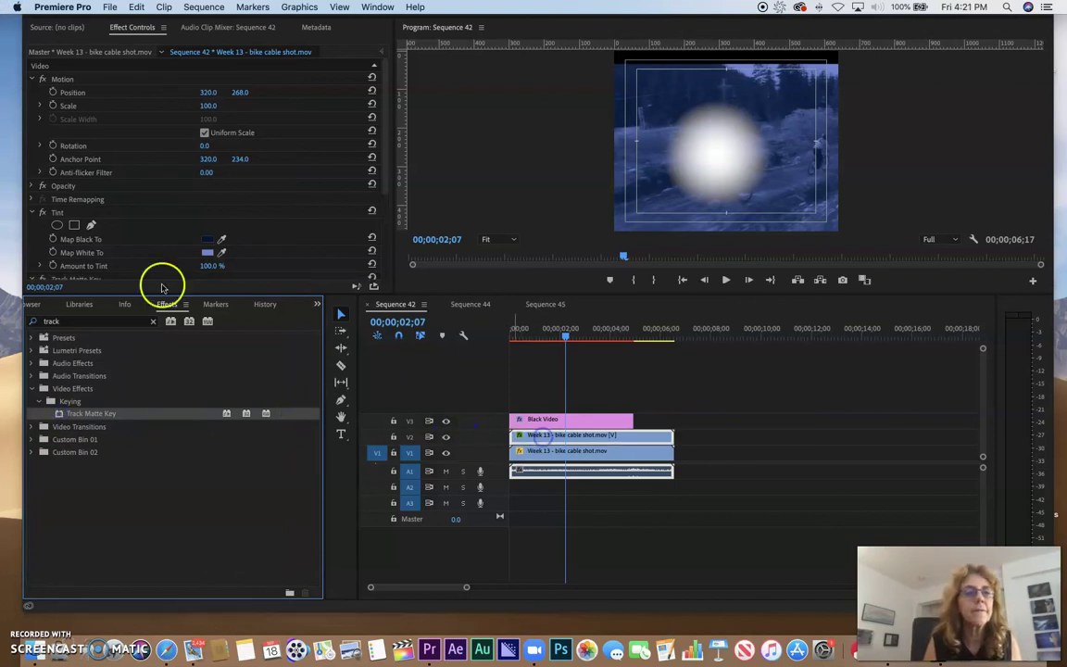
Set the Track Matte Key to Matte Luma compositing with Video 3 as the matte
{"action": "left_click", "coordinate": [35, 213]}
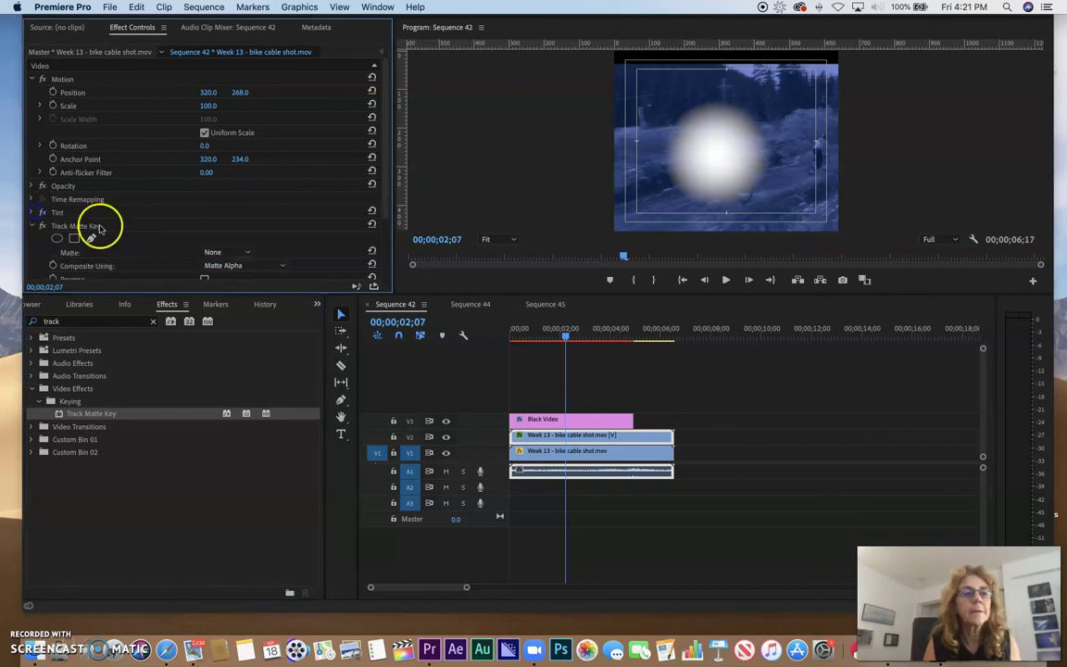
{"action": "scroll", "coordinate": [70, 204], "scroll_direction": "down", "scroll_amount": 2}
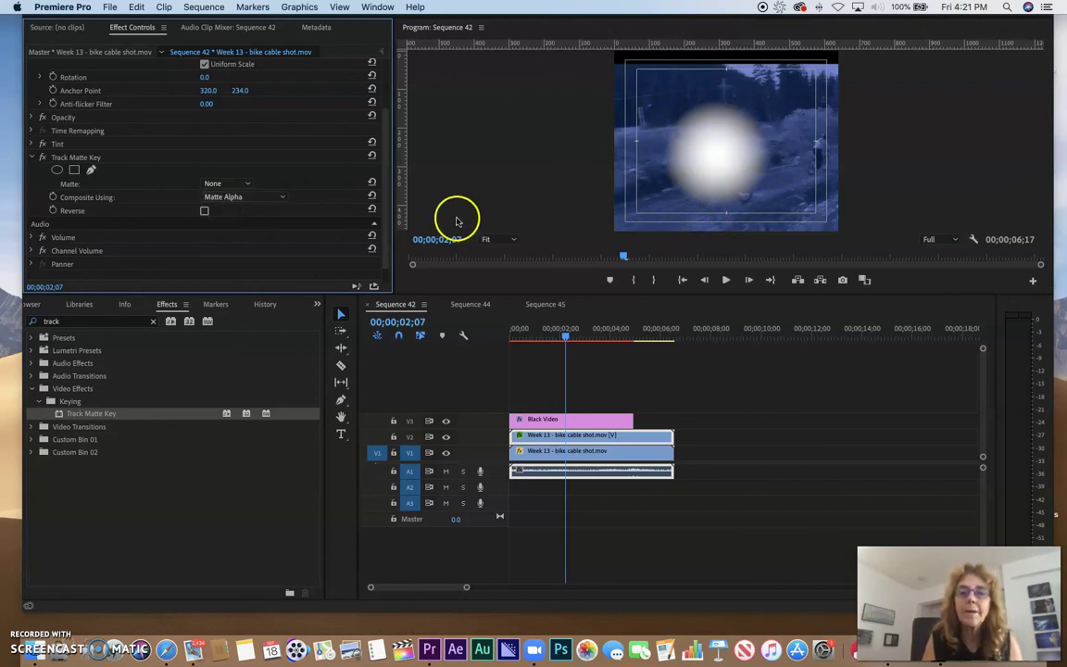
{"action": "left_click", "coordinate": [236, 197]}
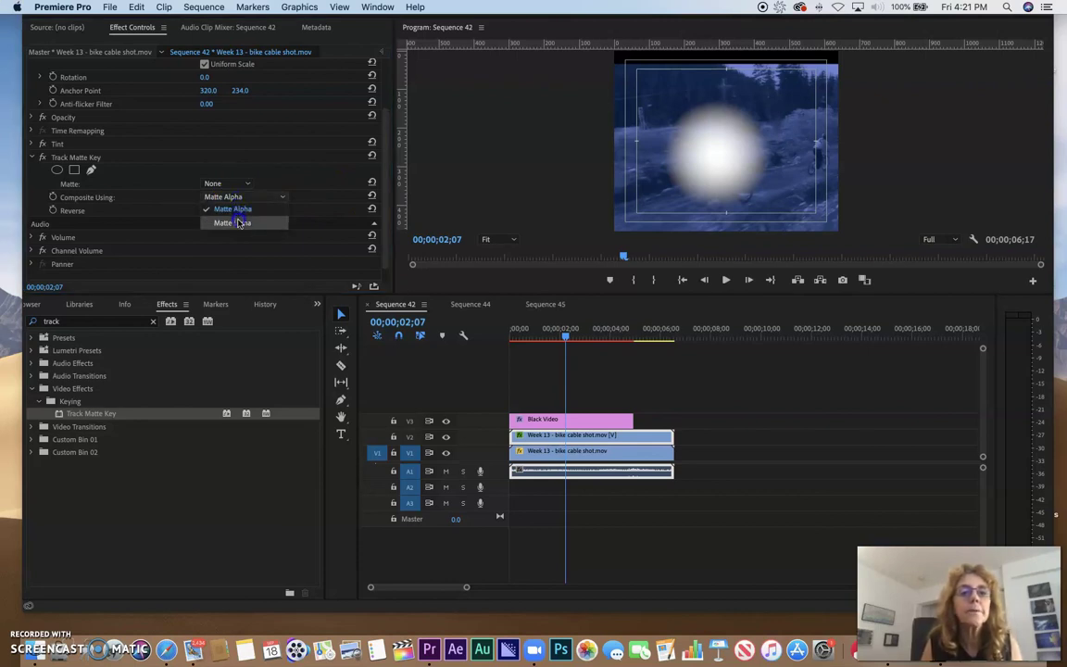
{"action": "left_click", "coordinate": [238, 223]}
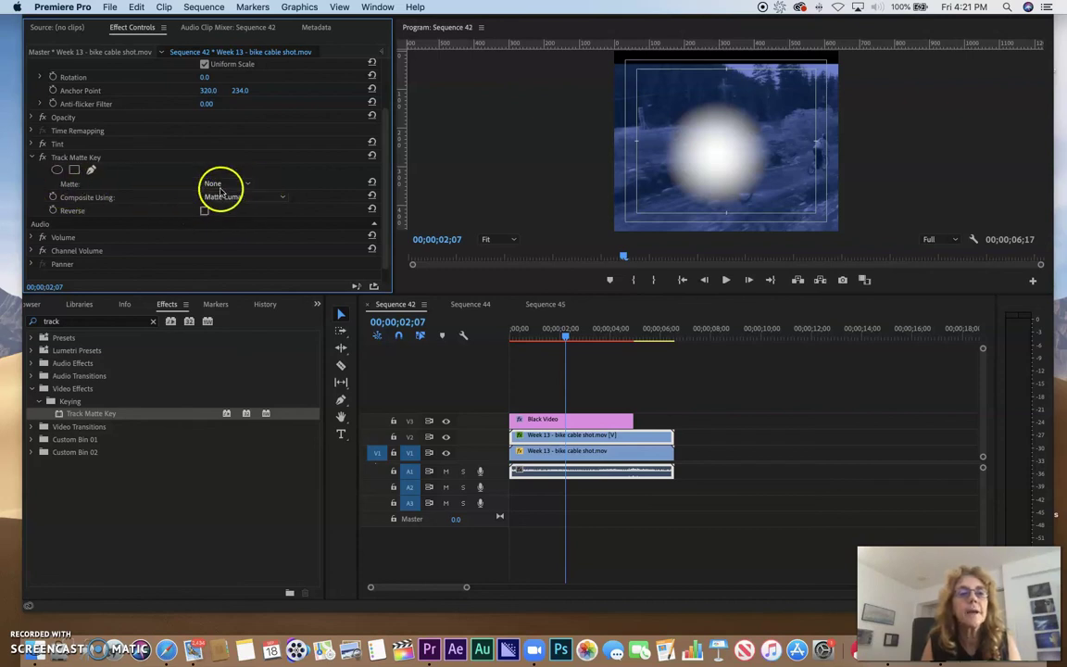
{"action": "left_click", "coordinate": [221, 188]}
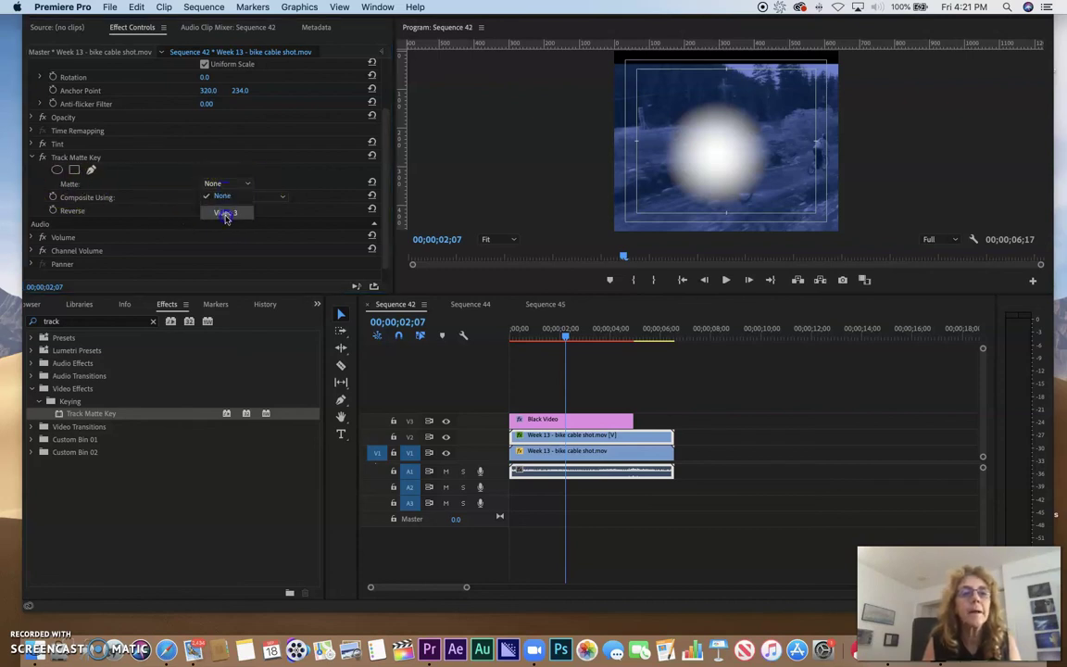
{"action": "left_click", "coordinate": [225, 215]}
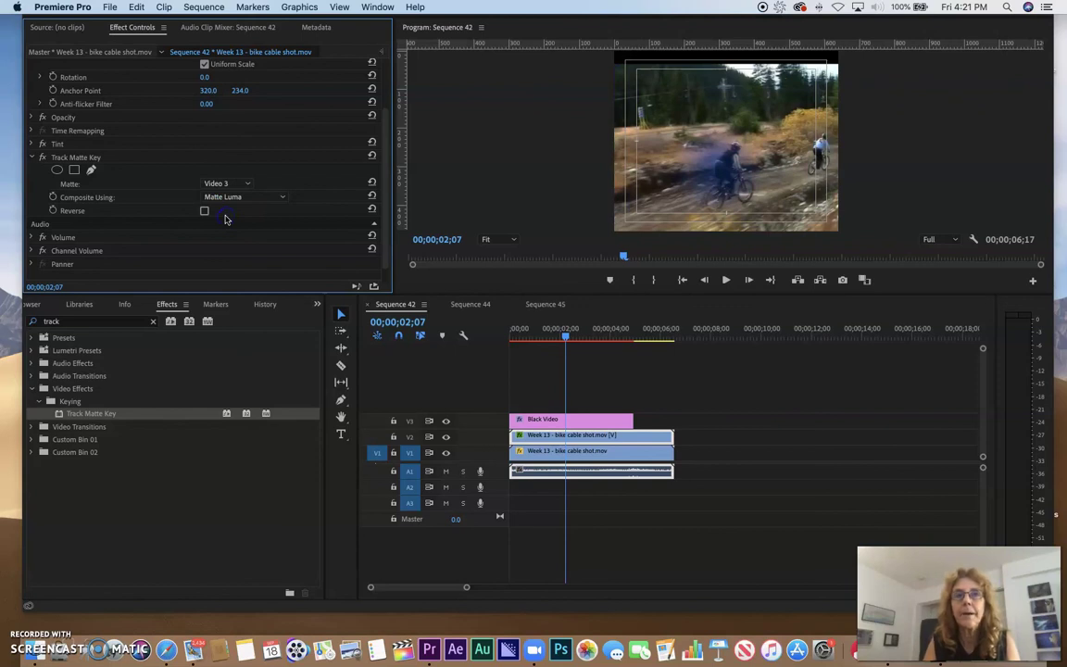
Play the sequence from the start to preview the moving blue highlight
{"action": "left_click_drag", "start_coordinate": [529, 334], "coordinate": [505, 351]}
{"action": "key", "text": "space"}
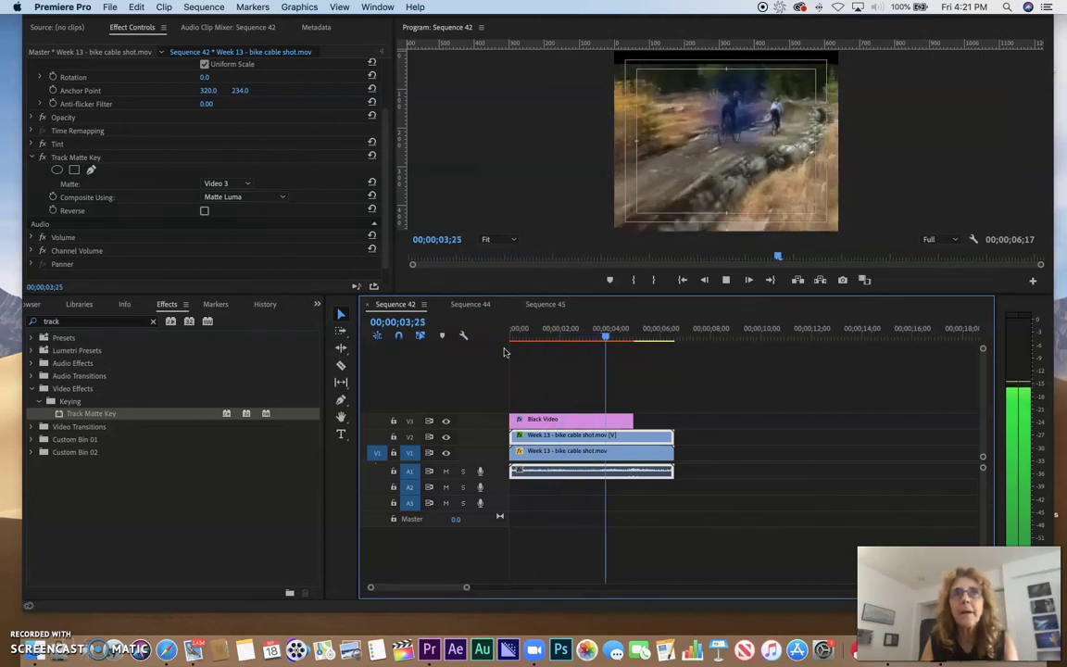
{"action": "left_click", "coordinate": [583, 388]}
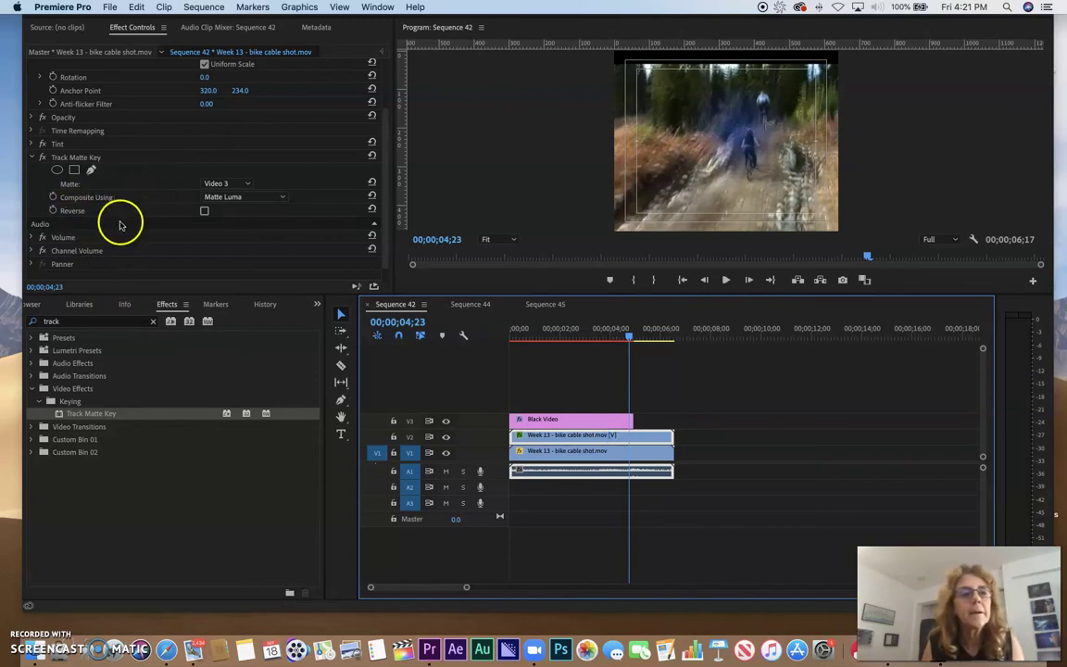
Make the Tint's Map White To blue paler still
{"action": "left_click", "coordinate": [33, 145]}
{"action": "left_click", "coordinate": [33, 146]}
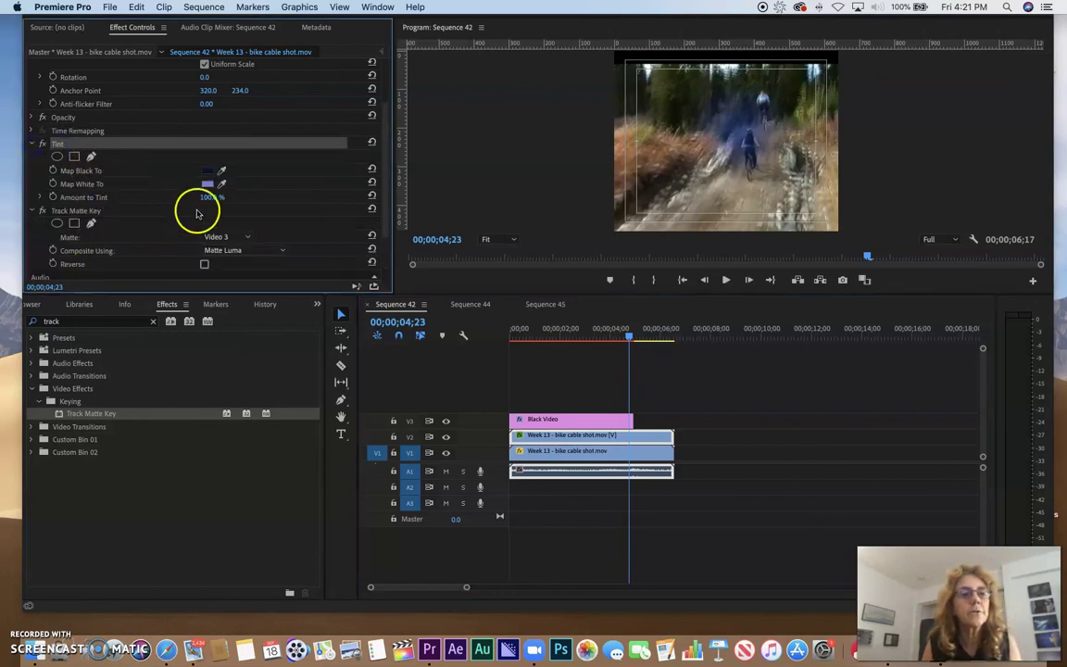
{"action": "left_click", "coordinate": [208, 182]}
{"action": "left_click_drag", "start_coordinate": [447, 300], "coordinate": [419, 303]}
{"action": "left_click", "coordinate": [672, 148]}
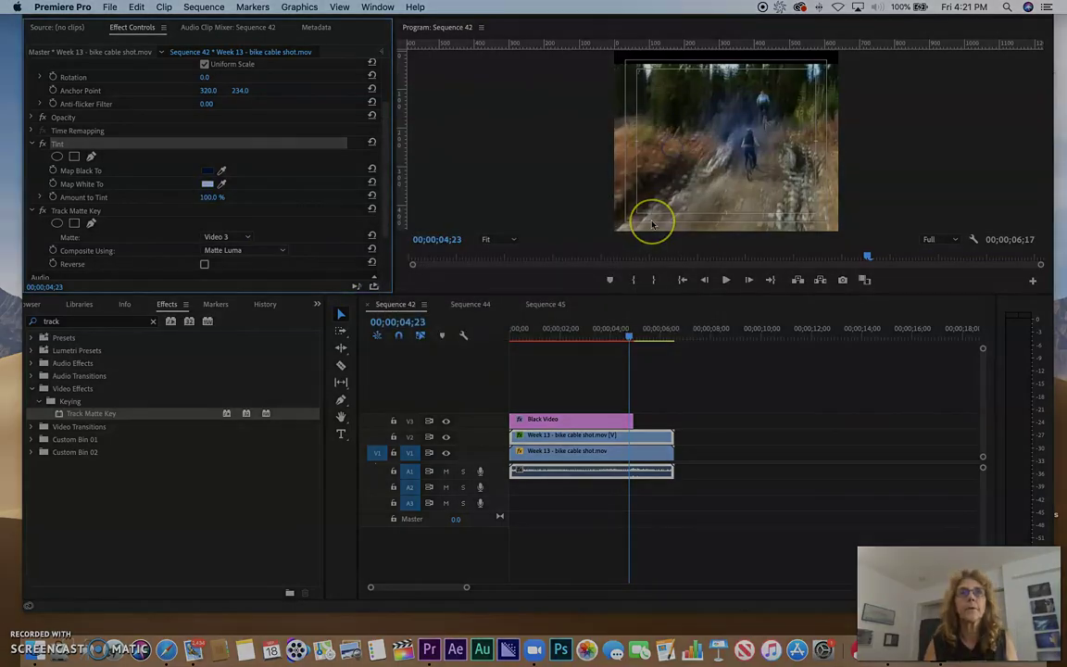